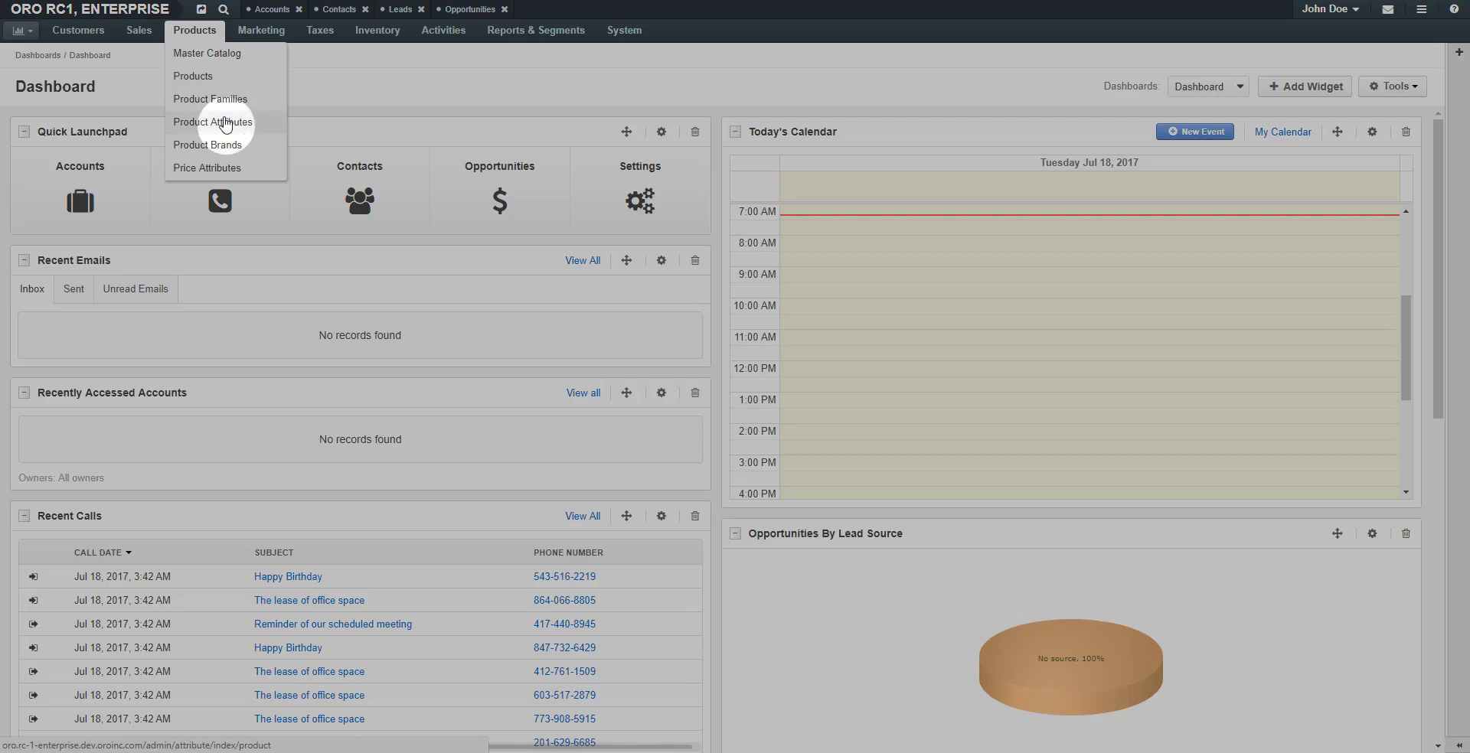
Create a product attribute with the field name teeshirtsizes and the type Select, and continue to its detailed settings.
{"action": "left_click", "coordinate": [223, 119]}
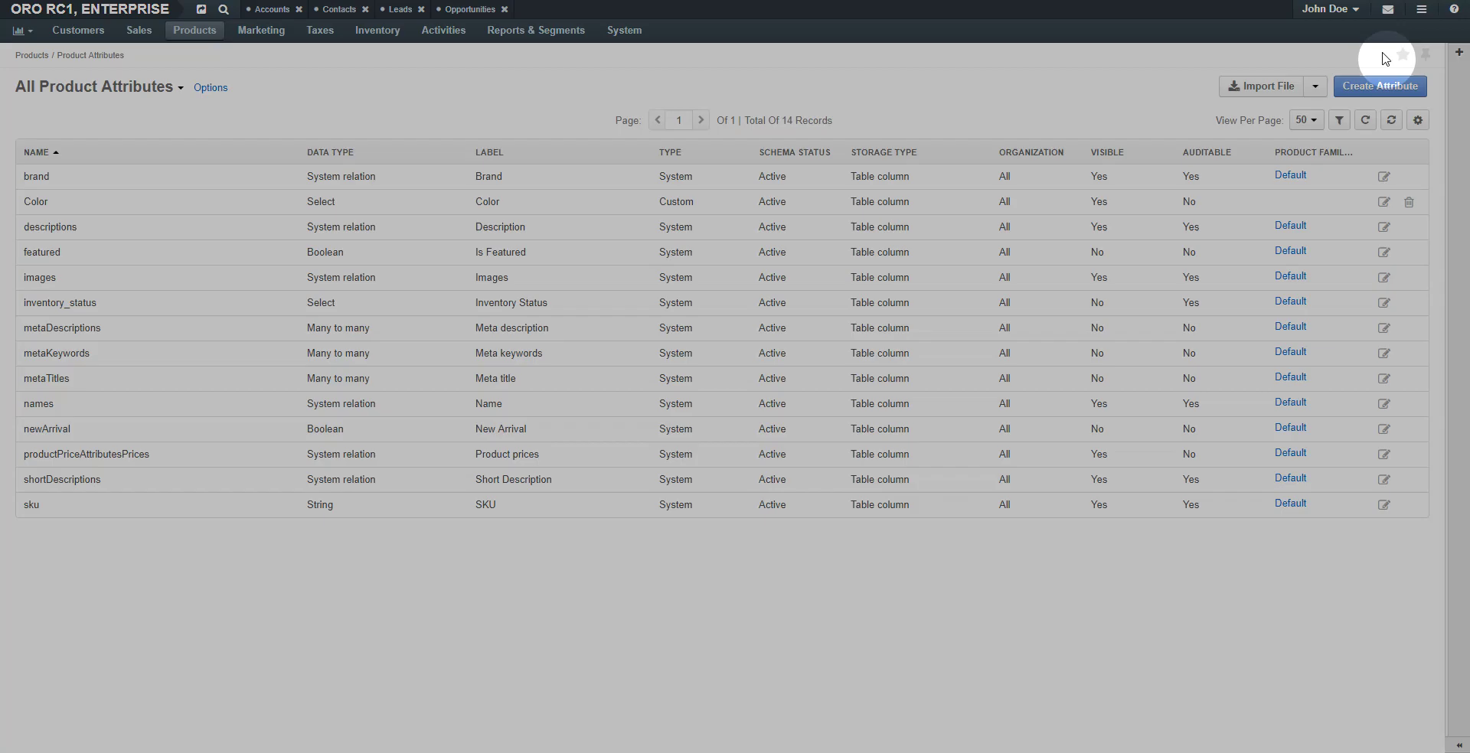
{"action": "left_click", "coordinate": [1379, 86]}
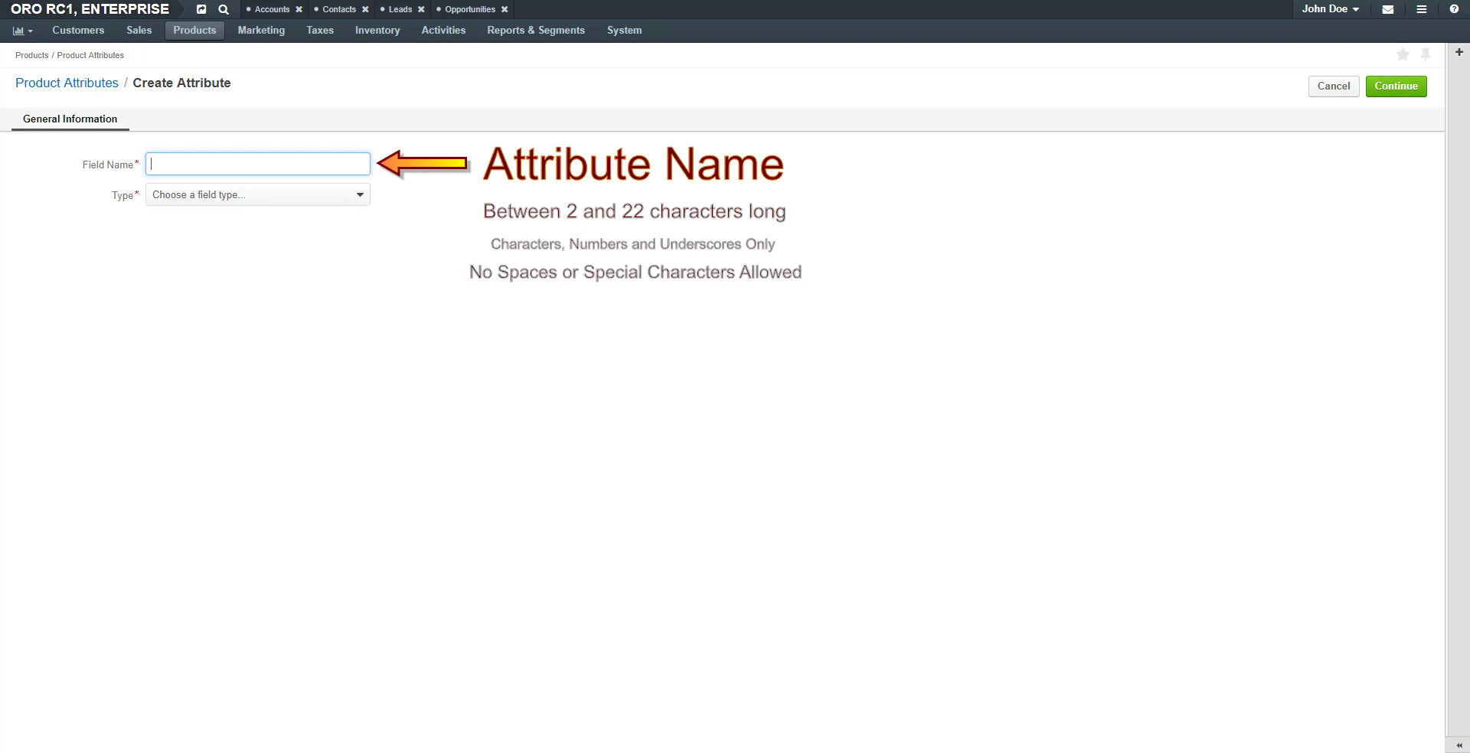
{"action": "type", "text": "teeshirtsizes"}
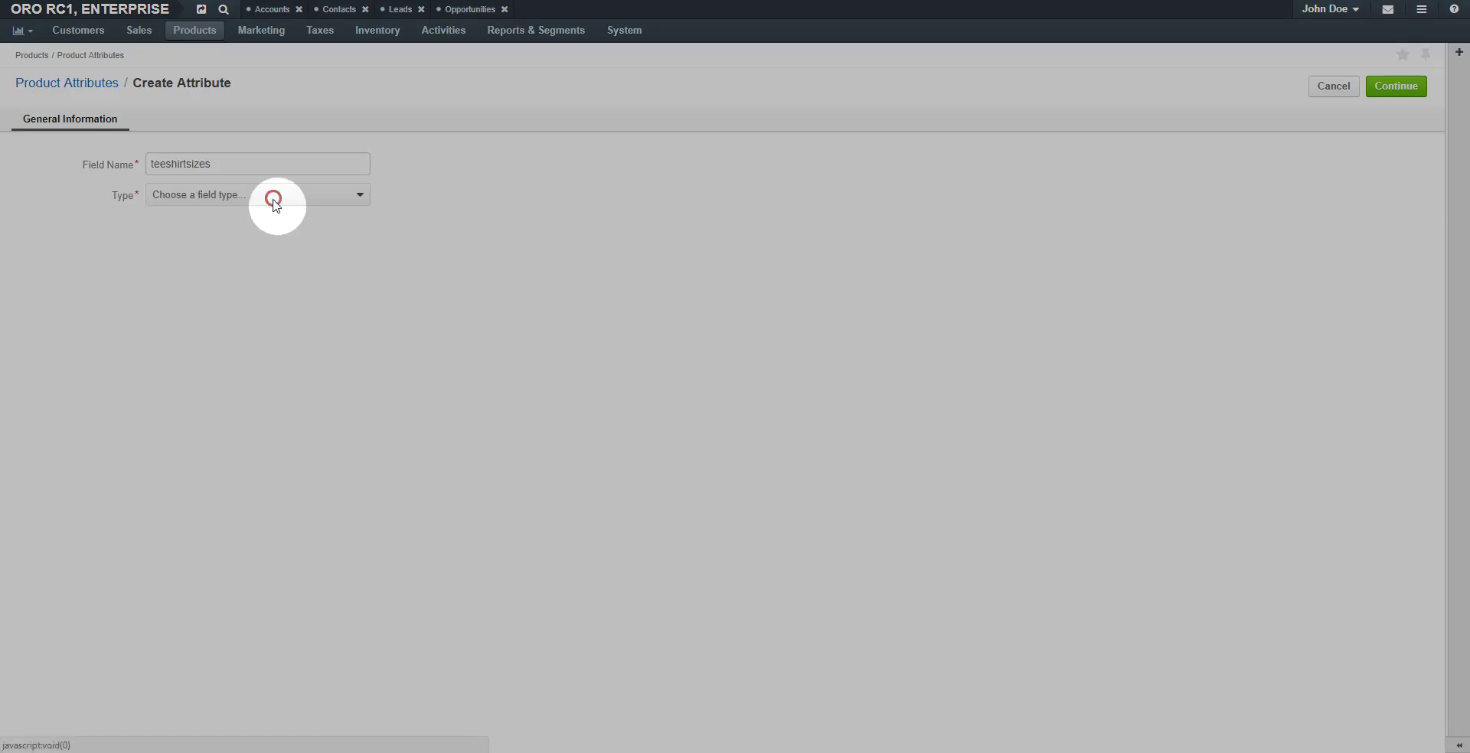
{"action": "left_click", "coordinate": [272, 201]}
{"action": "type", "text": "se"}
{"action": "key", "text": "Return"}
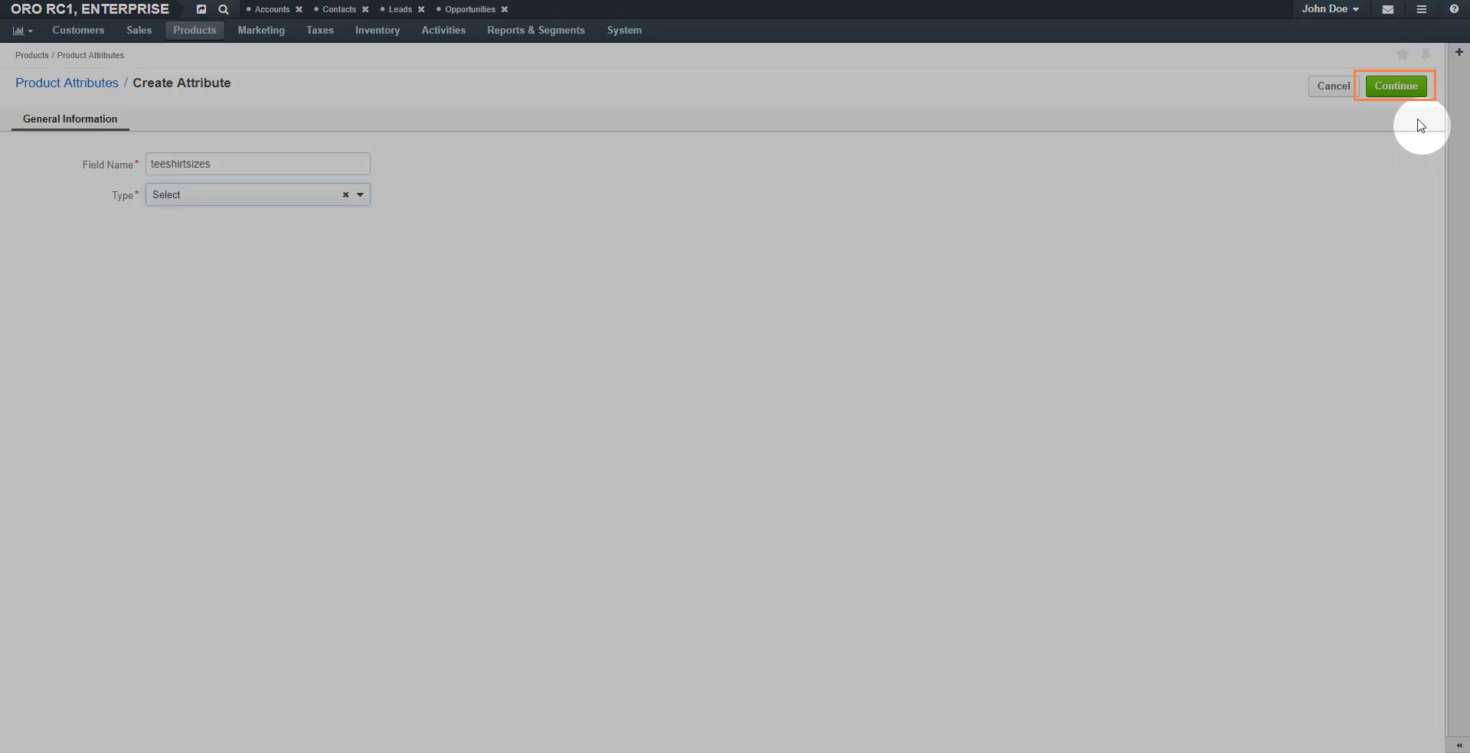
{"action": "left_click", "coordinate": [1395, 86]}
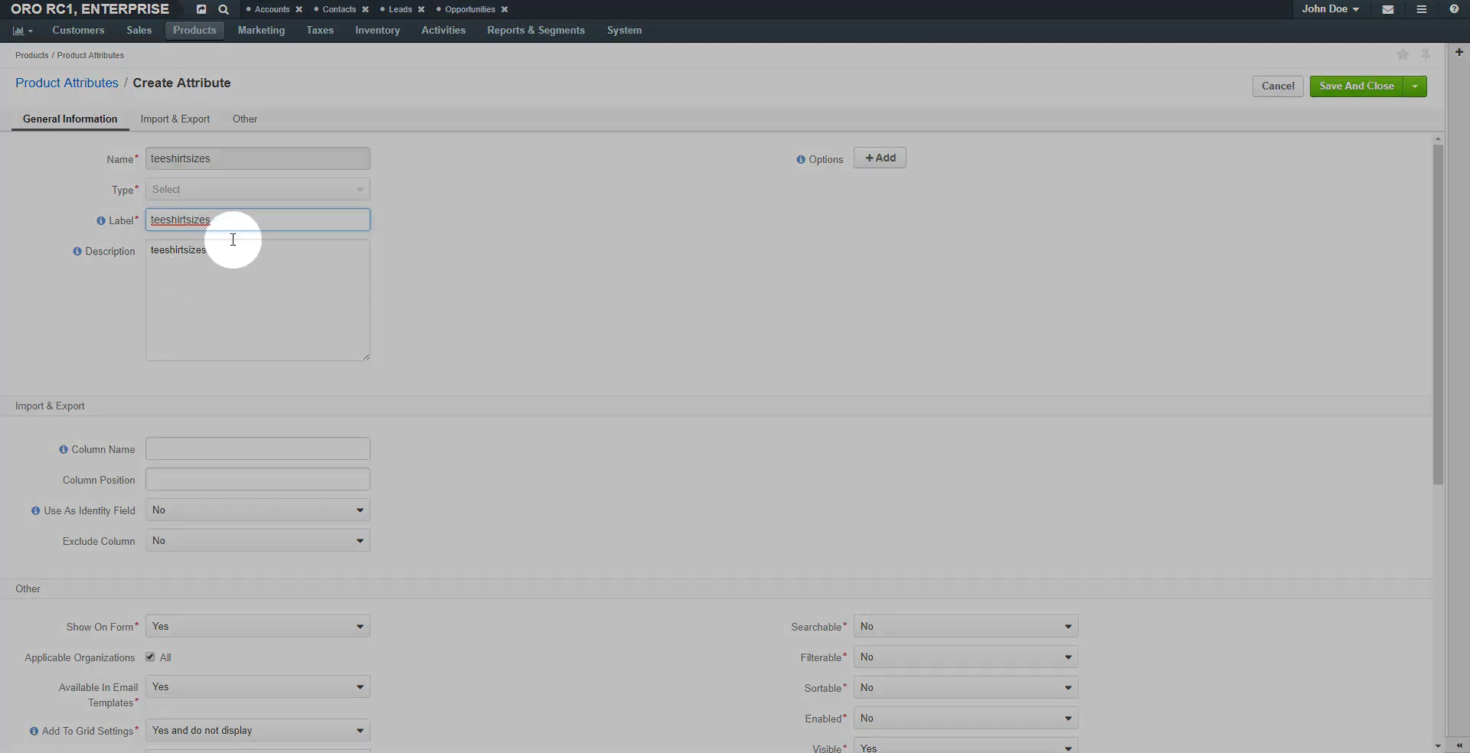
Set the attribute's label to TShirtSizes and its description to "T-Shirt Sizes for Small Medium and Large".
{"action": "left_click_drag", "start_coordinate": [215, 220], "coordinate": [97, 216]}
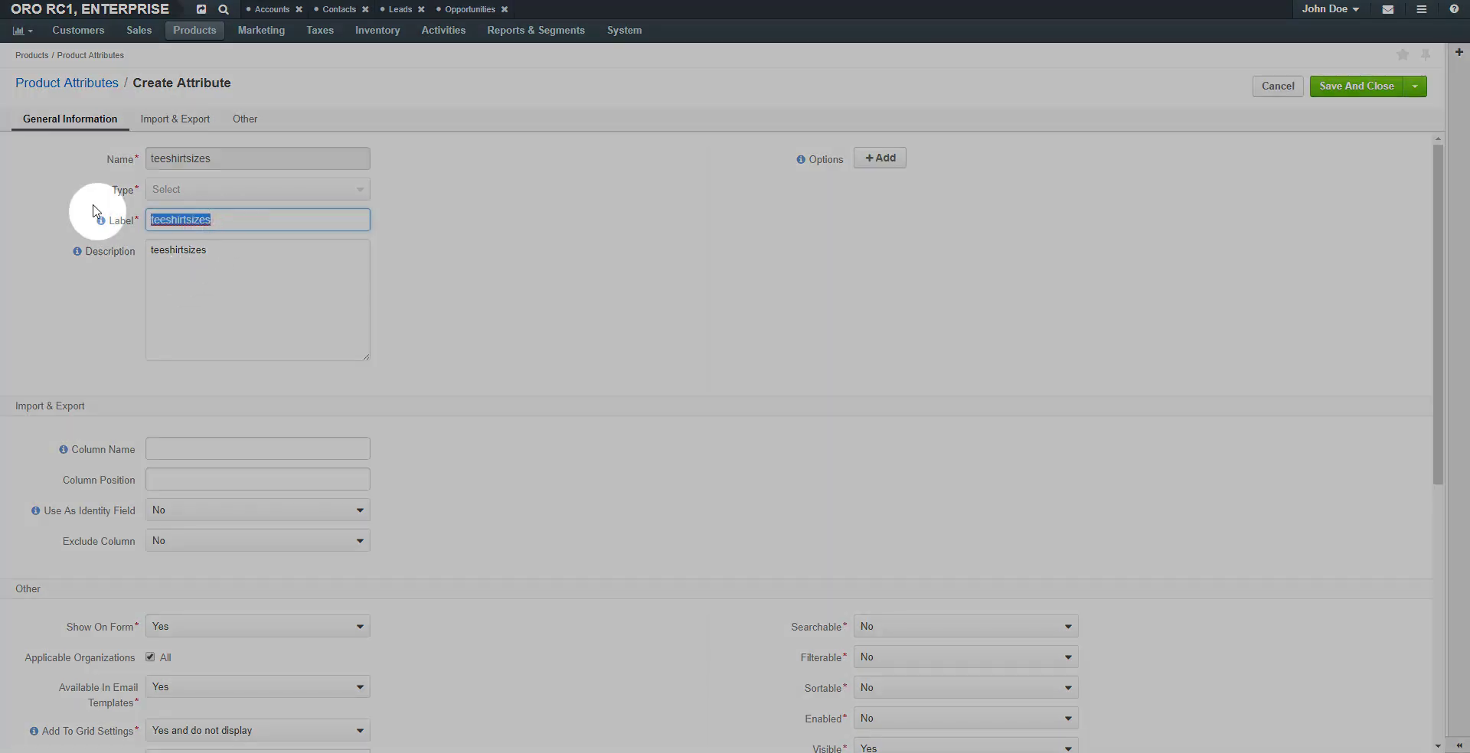
{"action": "type", "text": "TShirtSizes"}
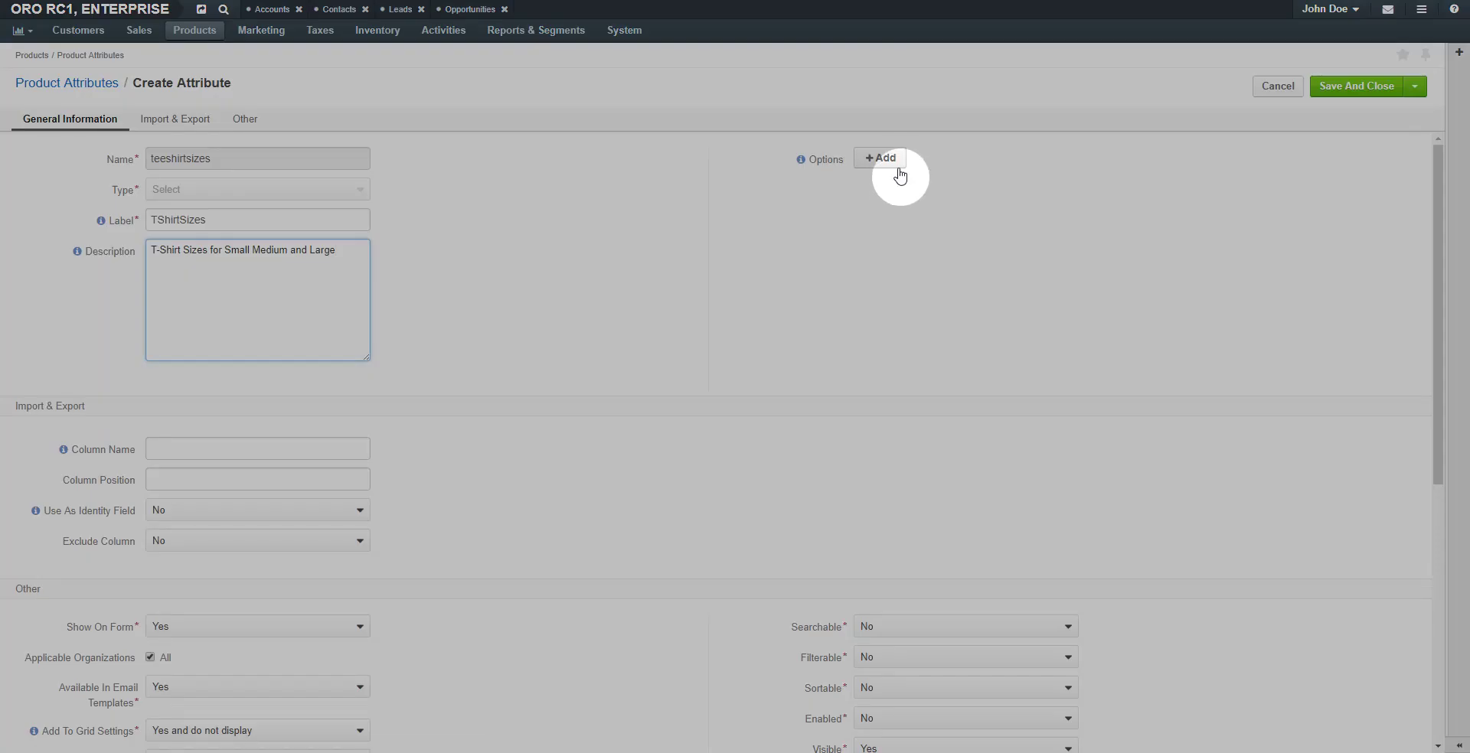
Add the options Small, Medium and Large to the attribute, in that order.
{"action": "left_click", "coordinate": [895, 166]}
{"action": "type", "text": "Small"}
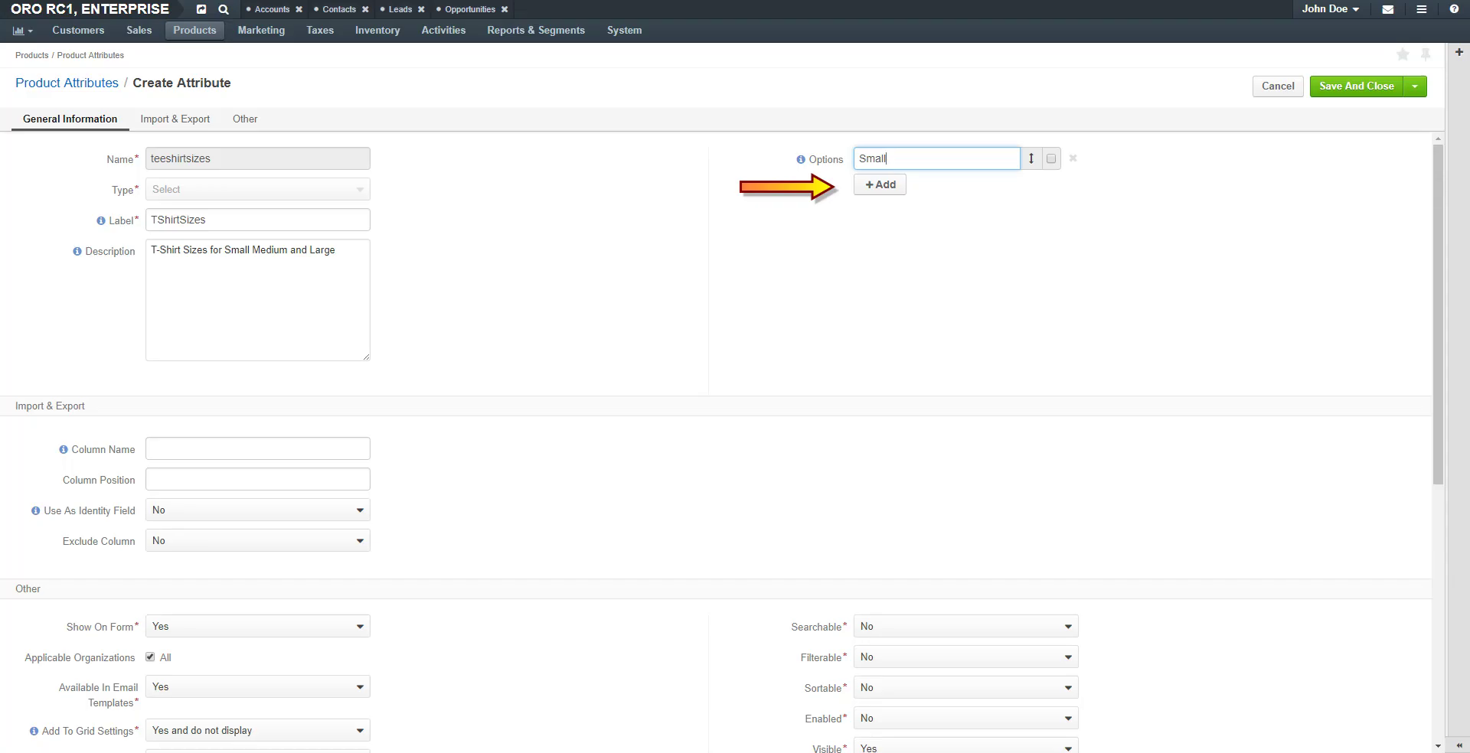
{"action": "left_click", "coordinate": [879, 184]}
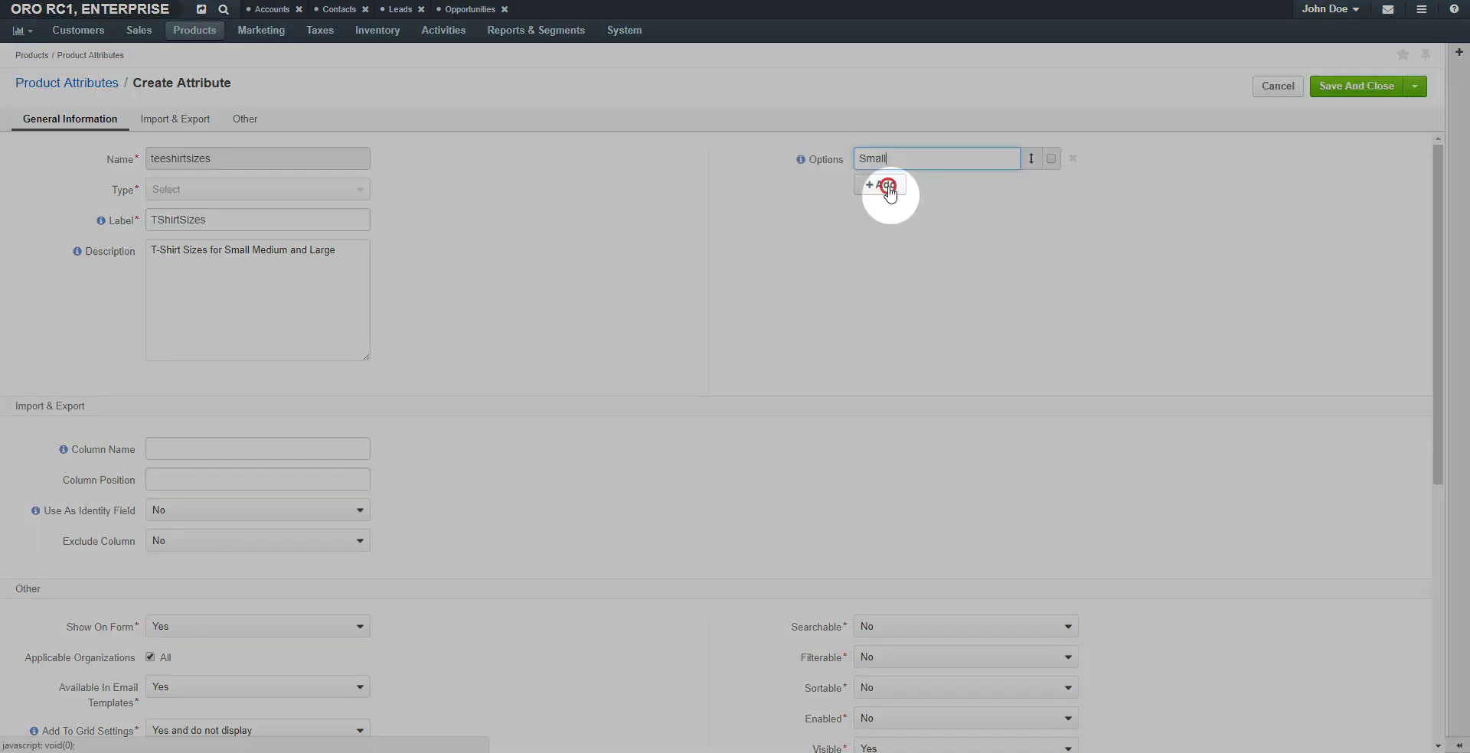
{"action": "type", "text": "Medium"}
{"action": "left_click", "coordinate": [879, 212]}
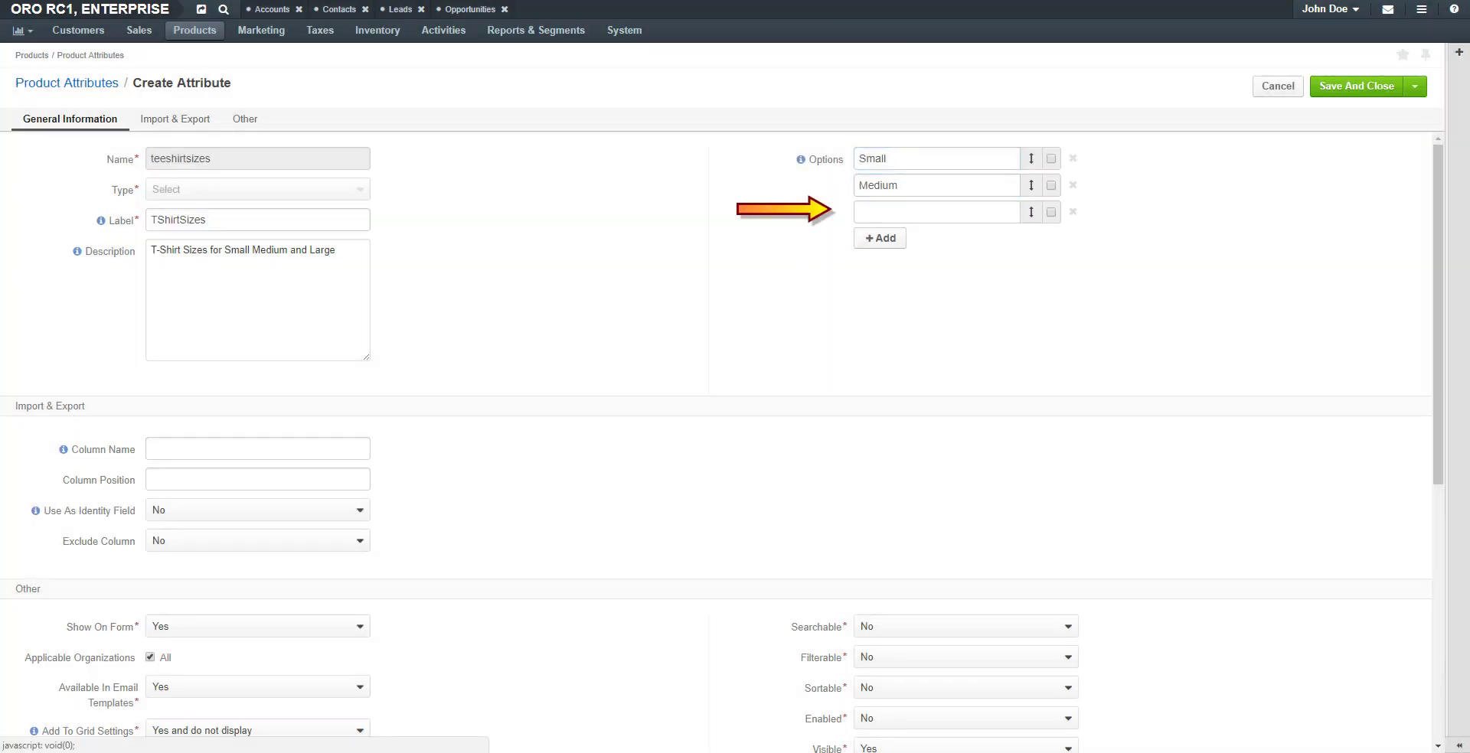
{"action": "type", "text": "Large"}
{"action": "key", "text": "Tab"}
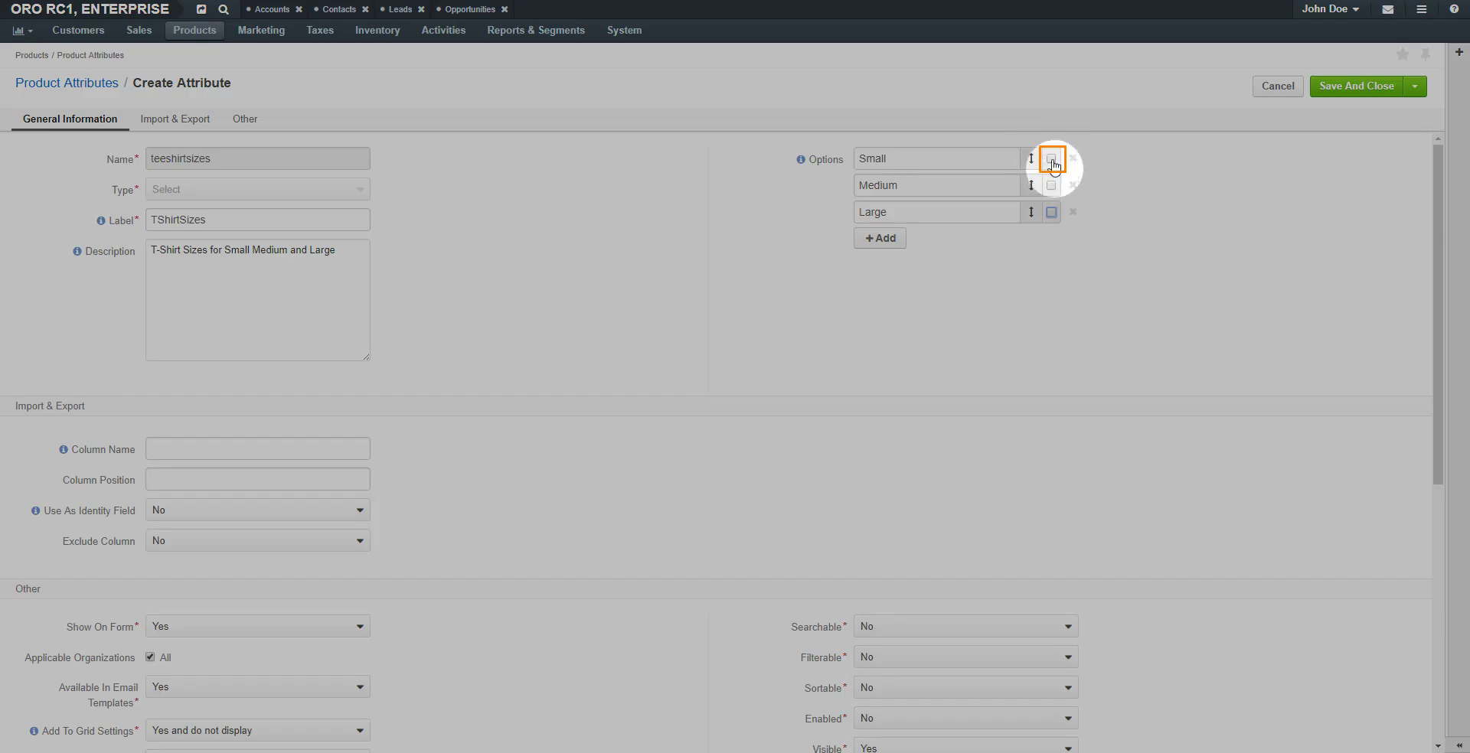
Try marking Small as the default option and moving it within the option list.
{"action": "left_click", "coordinate": [1051, 159]}
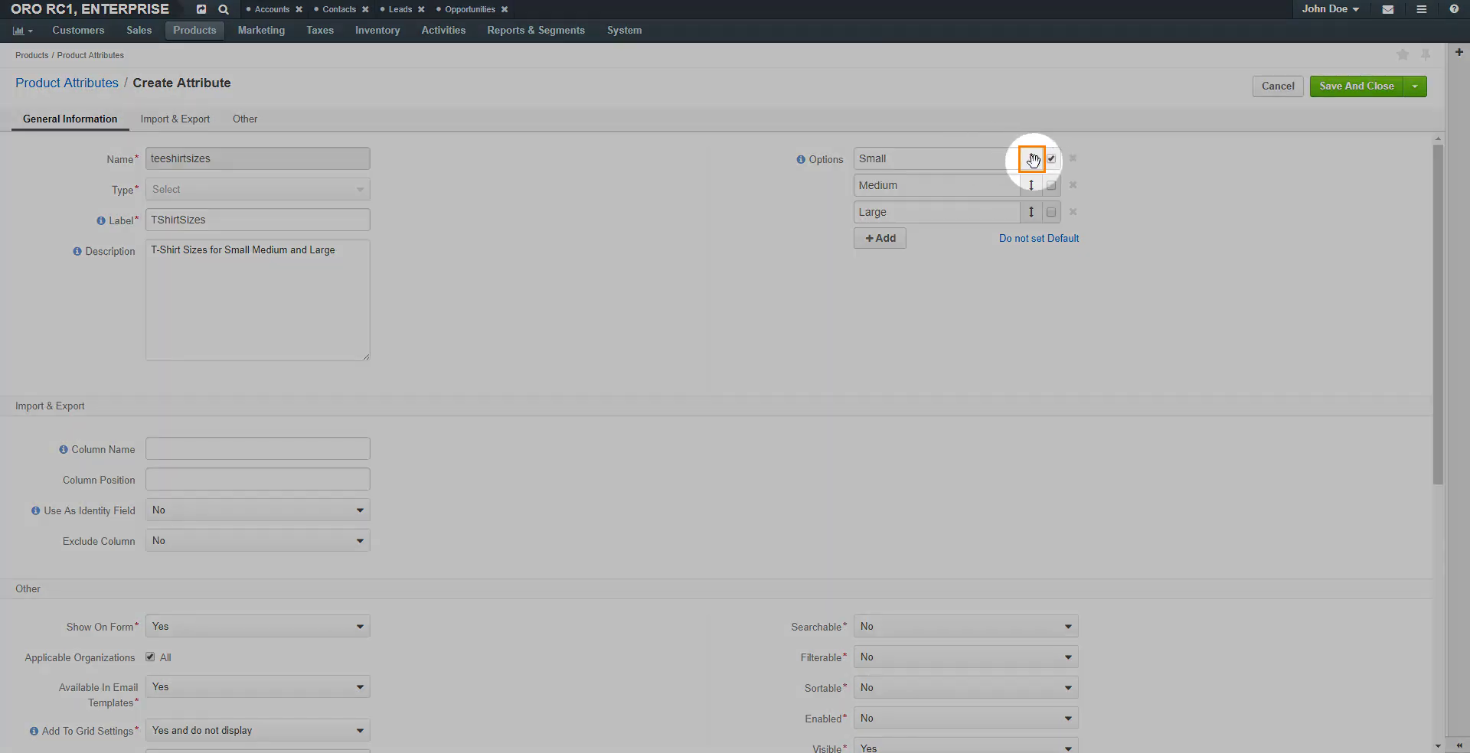
{"action": "mouse_move", "coordinate": [1031, 158]}
{"action": "left_mouse_down"}
{"action": "mouse_move", "coordinate": [1043, 246]}
{"action": "mouse_move", "coordinate": [1021, 186]}
{"action": "mouse_move", "coordinate": [1030, 151]}
{"action": "mouse_move", "coordinate": [1053, 163]}
{"action": "left_mouse_up"}
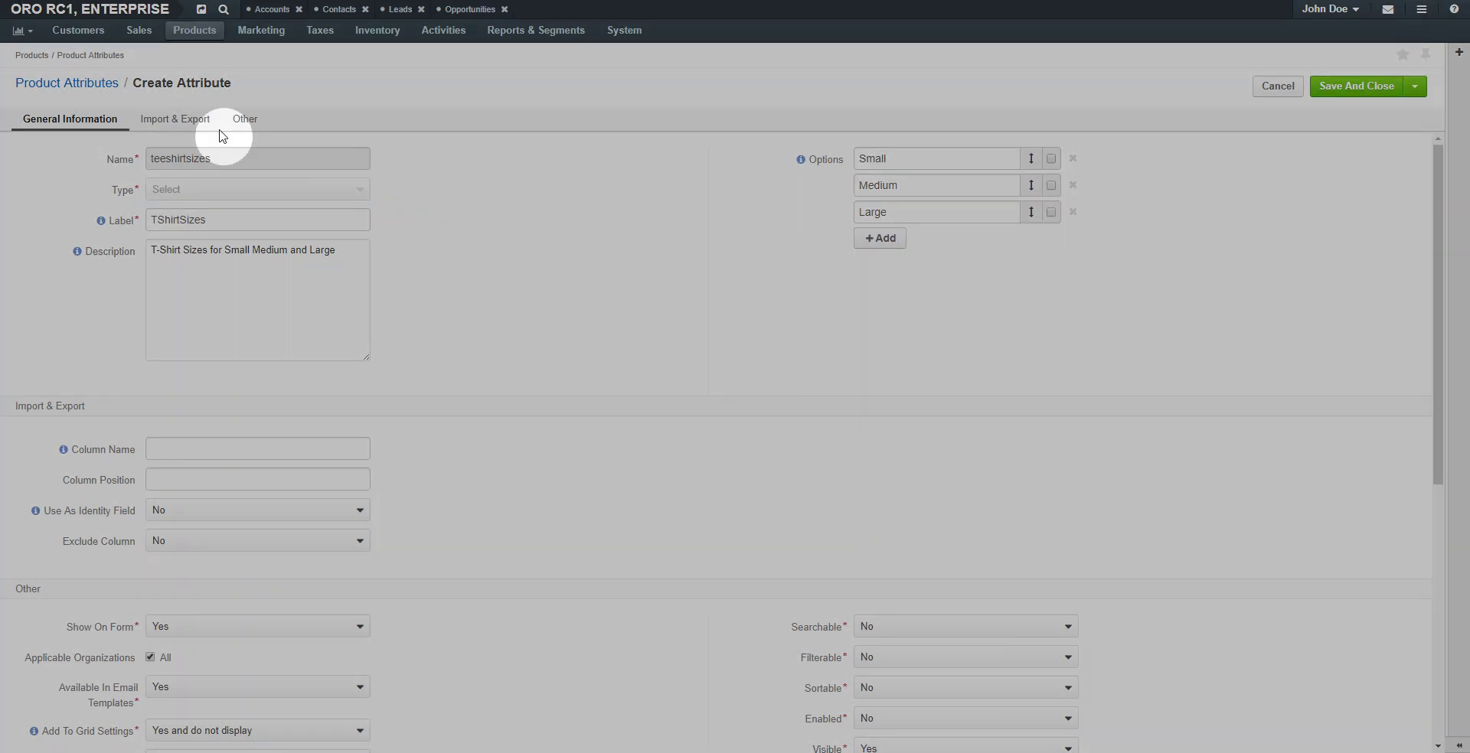
Set the import and export column name to TSize and position to 1, keeping No for identity field and column exclusion.
{"action": "left_click", "coordinate": [208, 120]}
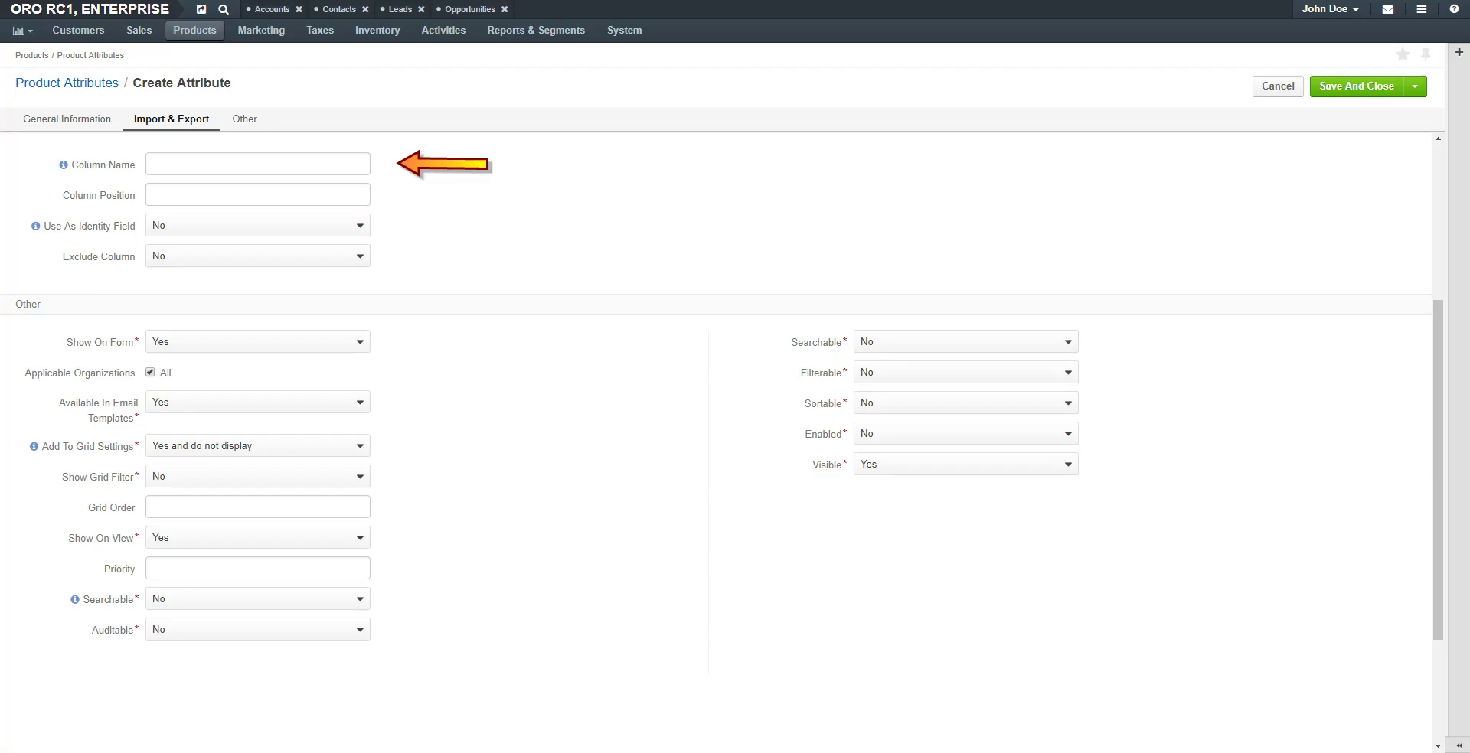
{"action": "left_click", "coordinate": [276, 170]}
{"action": "type", "text": "TSize"}
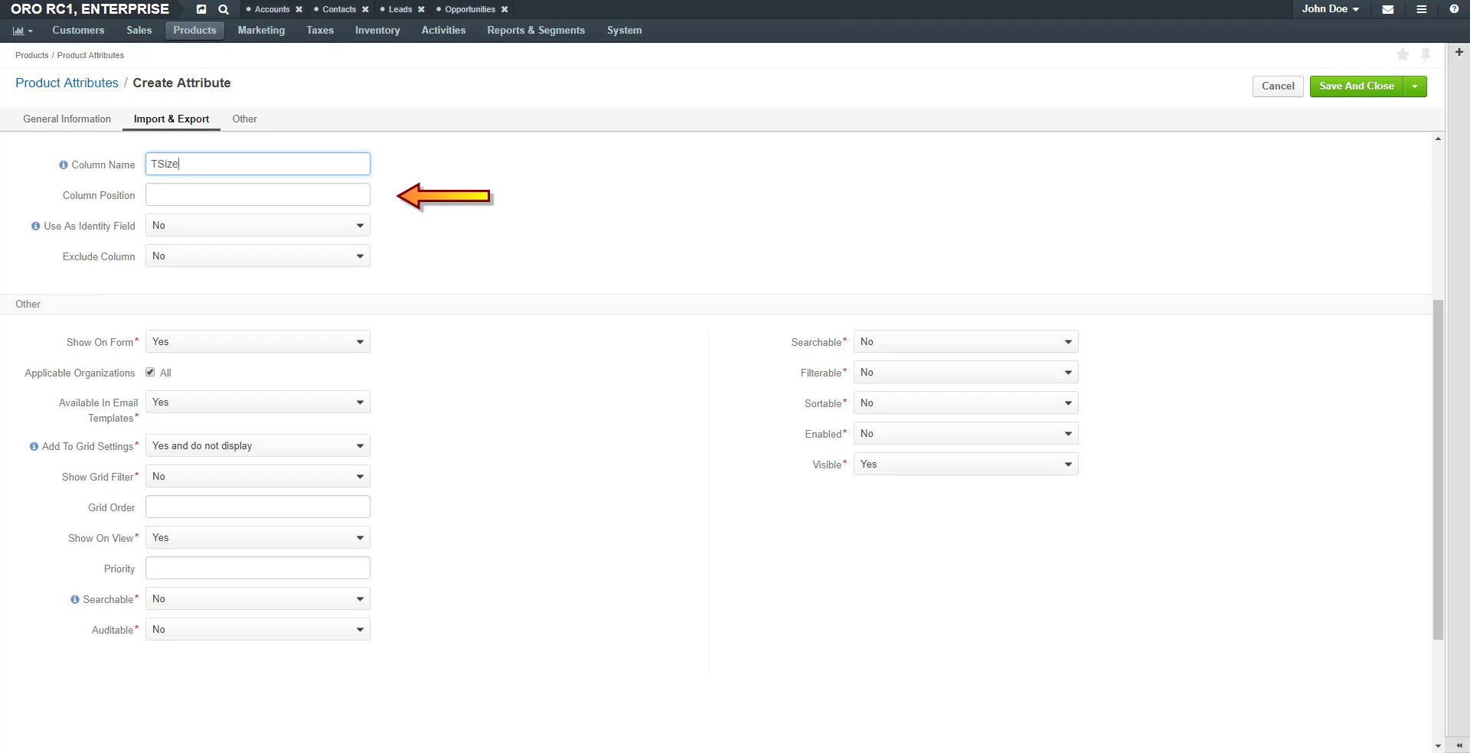
{"action": "left_click", "coordinate": [257, 195]}
{"action": "type", "text": "1"}
{"action": "left_click", "coordinate": [257, 225]}
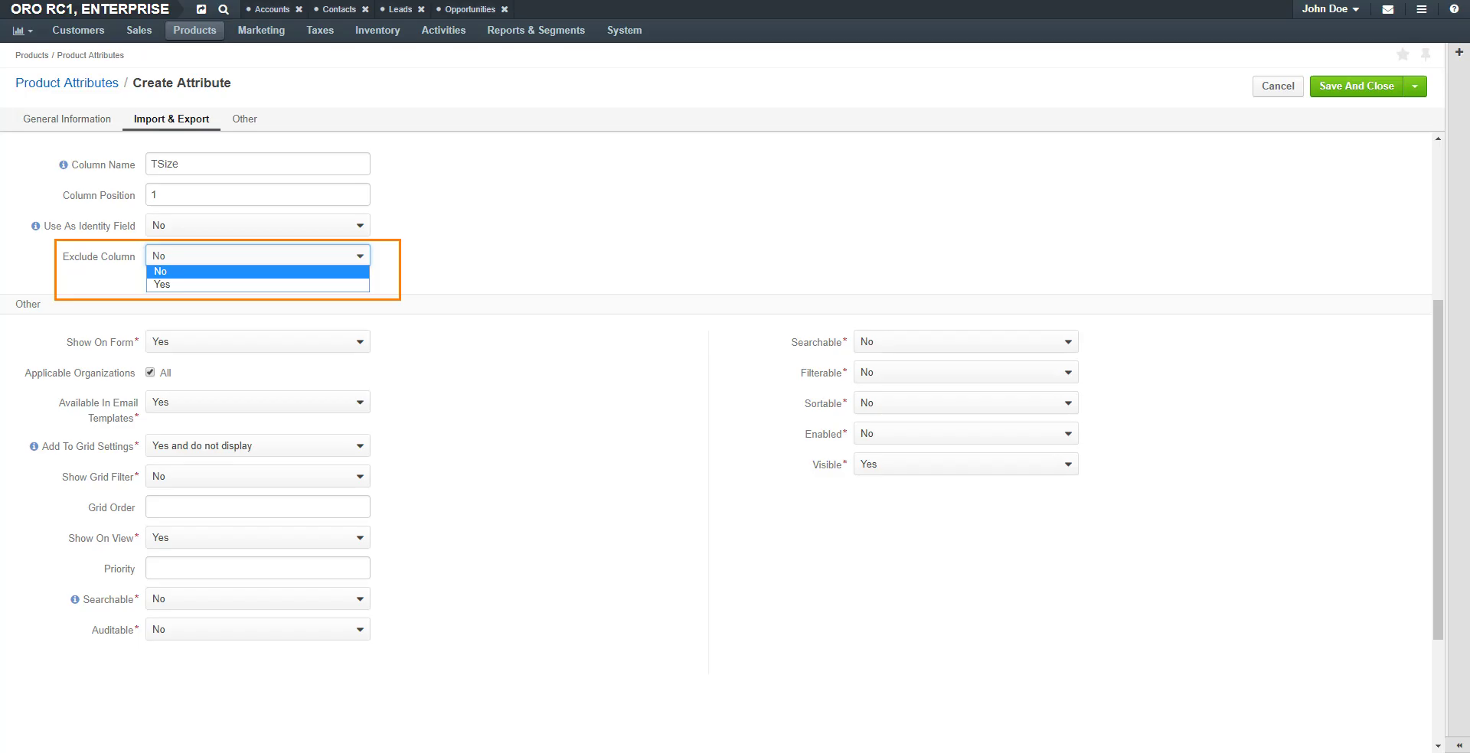
{"action": "key", "text": "Return"}
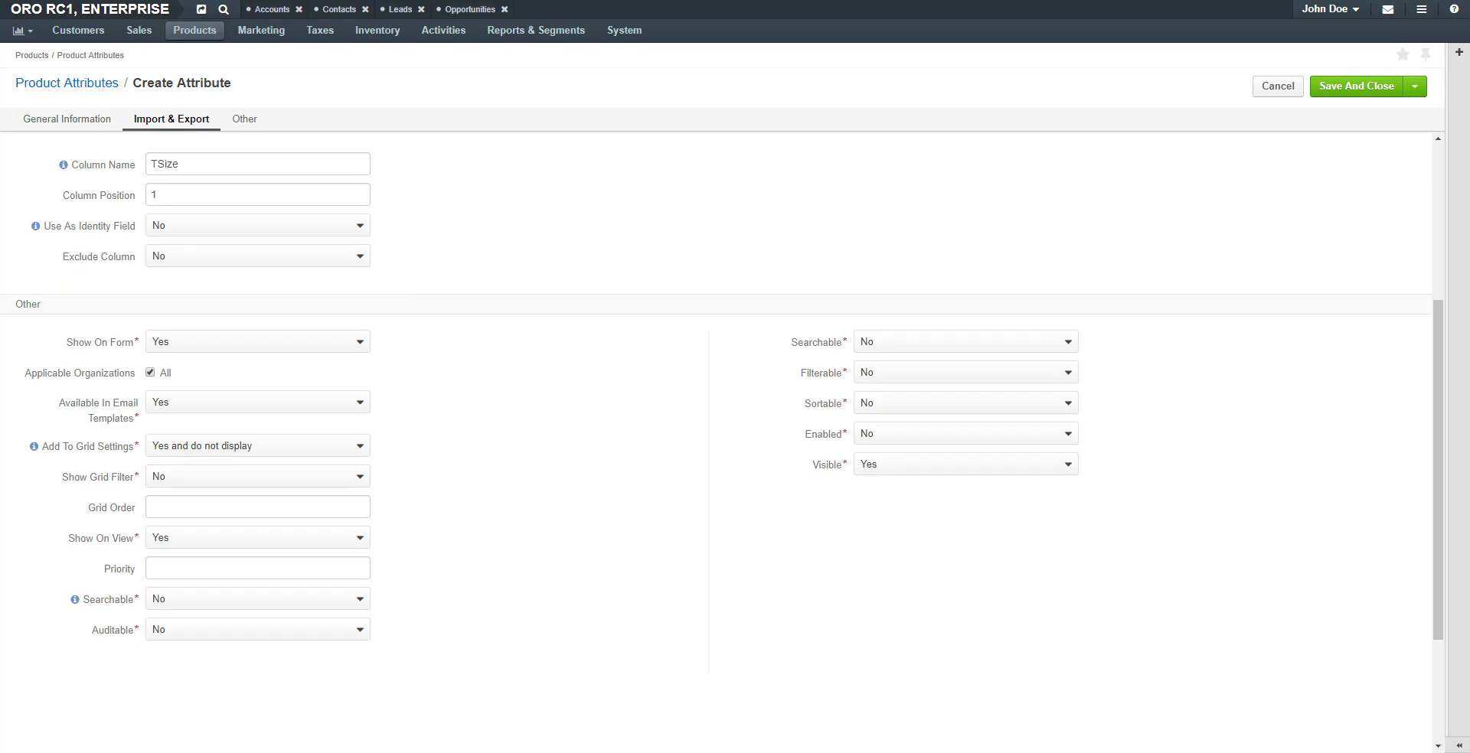
Examine the available choices for the attribute's form display, email template, grid, view, search and audit settings.
{"action": "left_click", "coordinate": [245, 119]}
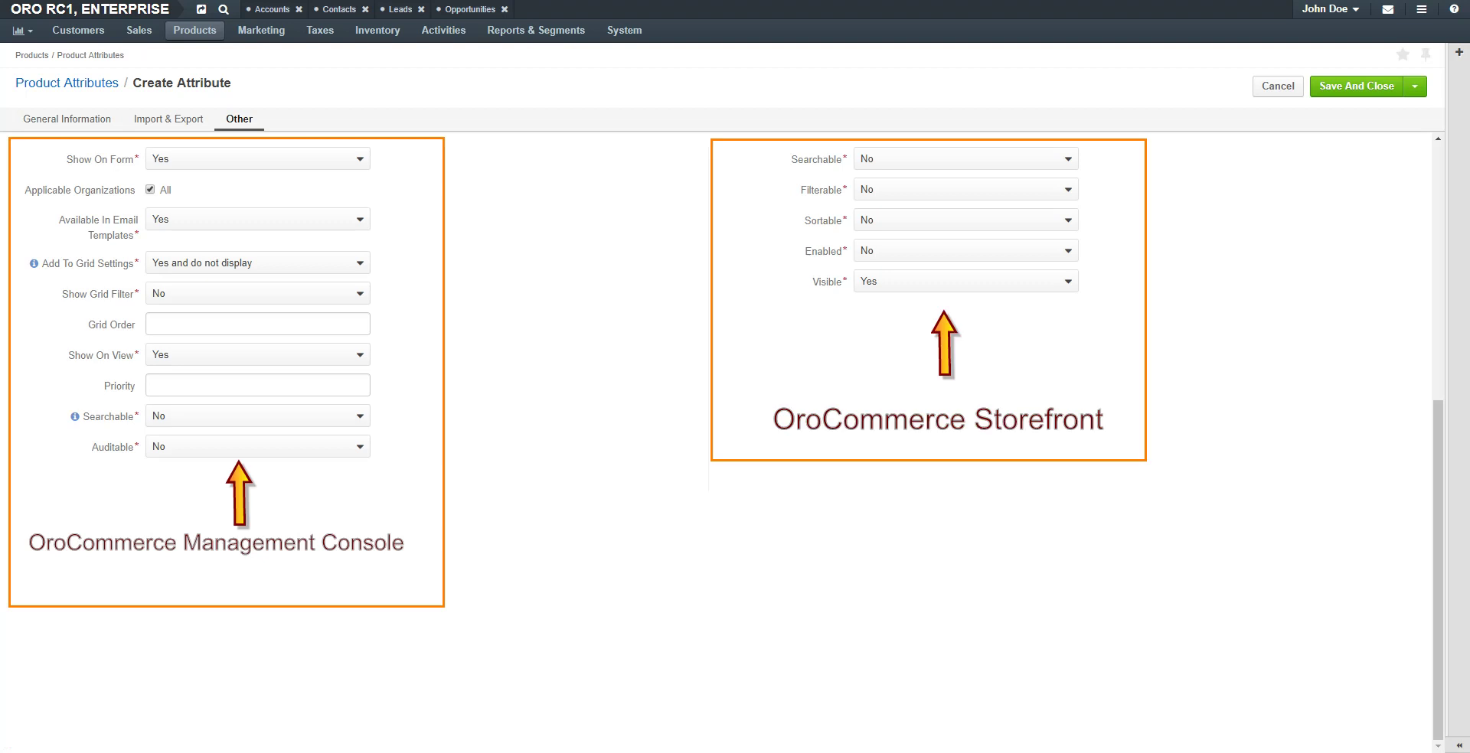
{"action": "left_click", "coordinate": [306, 158]}
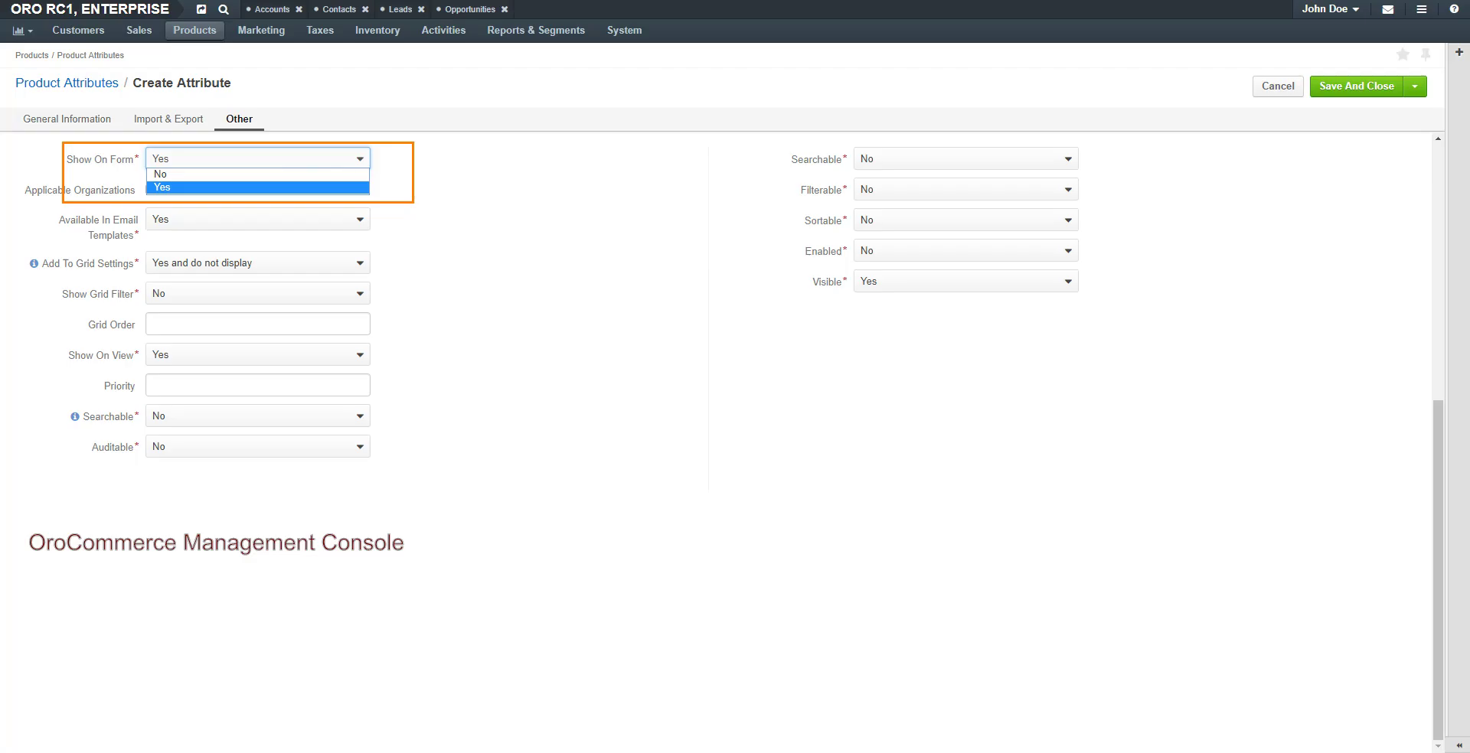
{"action": "key", "text": "Return"}
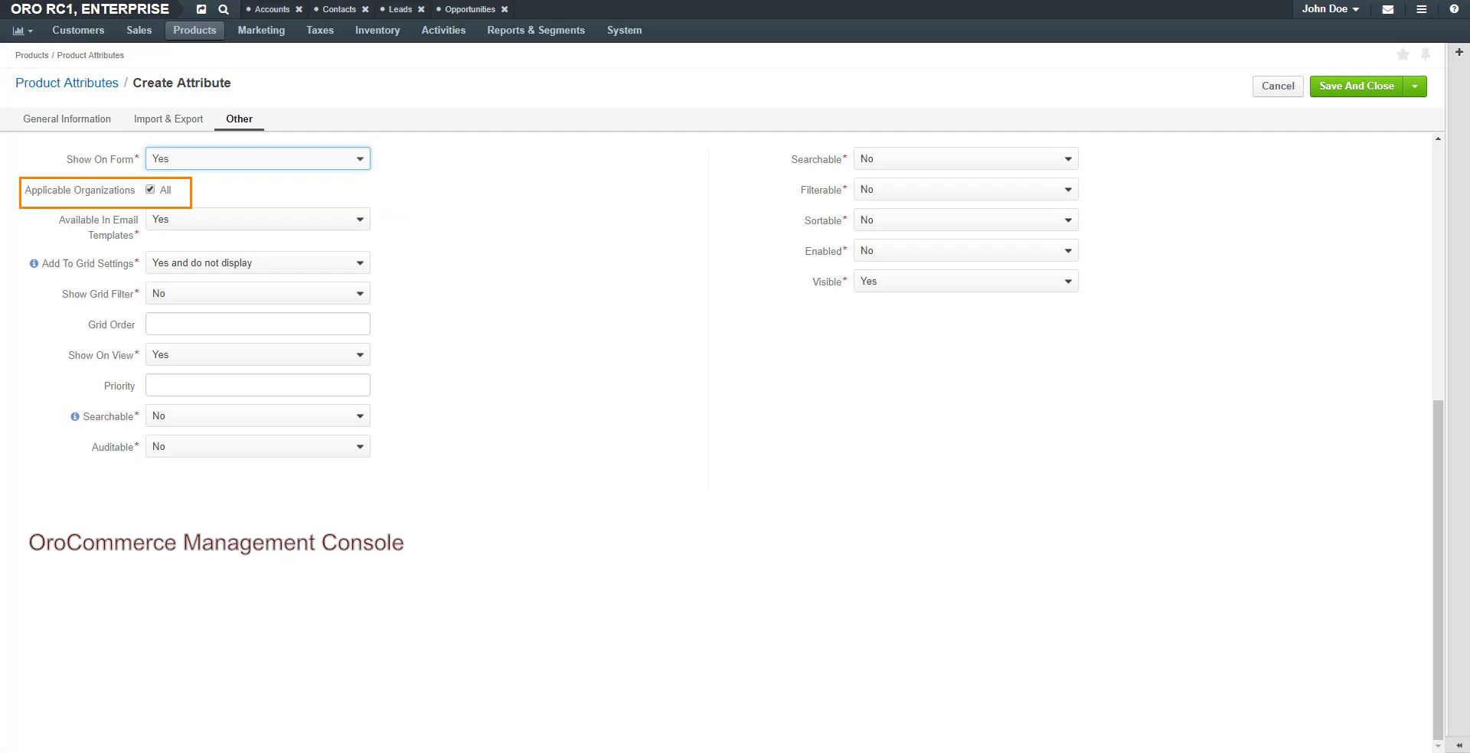
{"action": "left_click", "coordinate": [314, 220]}
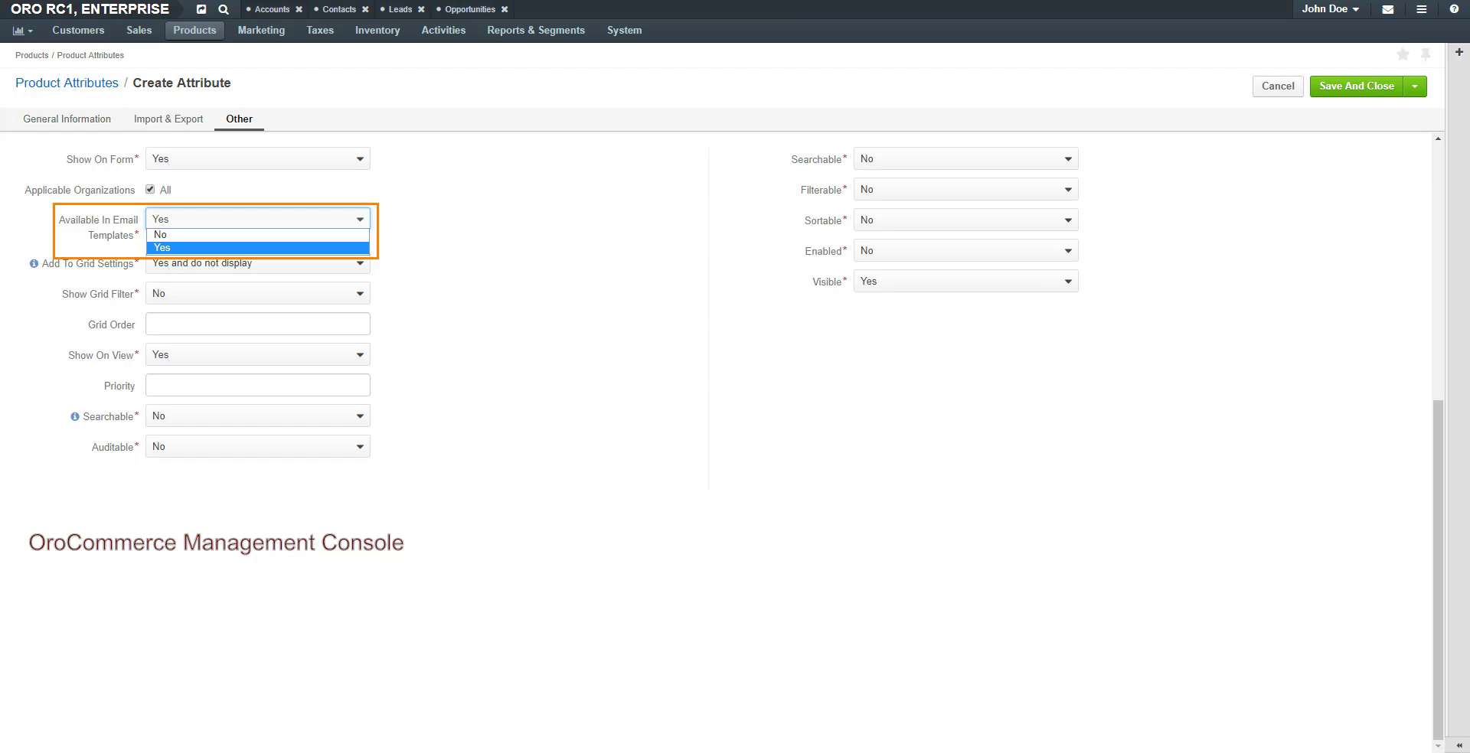
{"action": "left_click", "coordinate": [433, 197]}
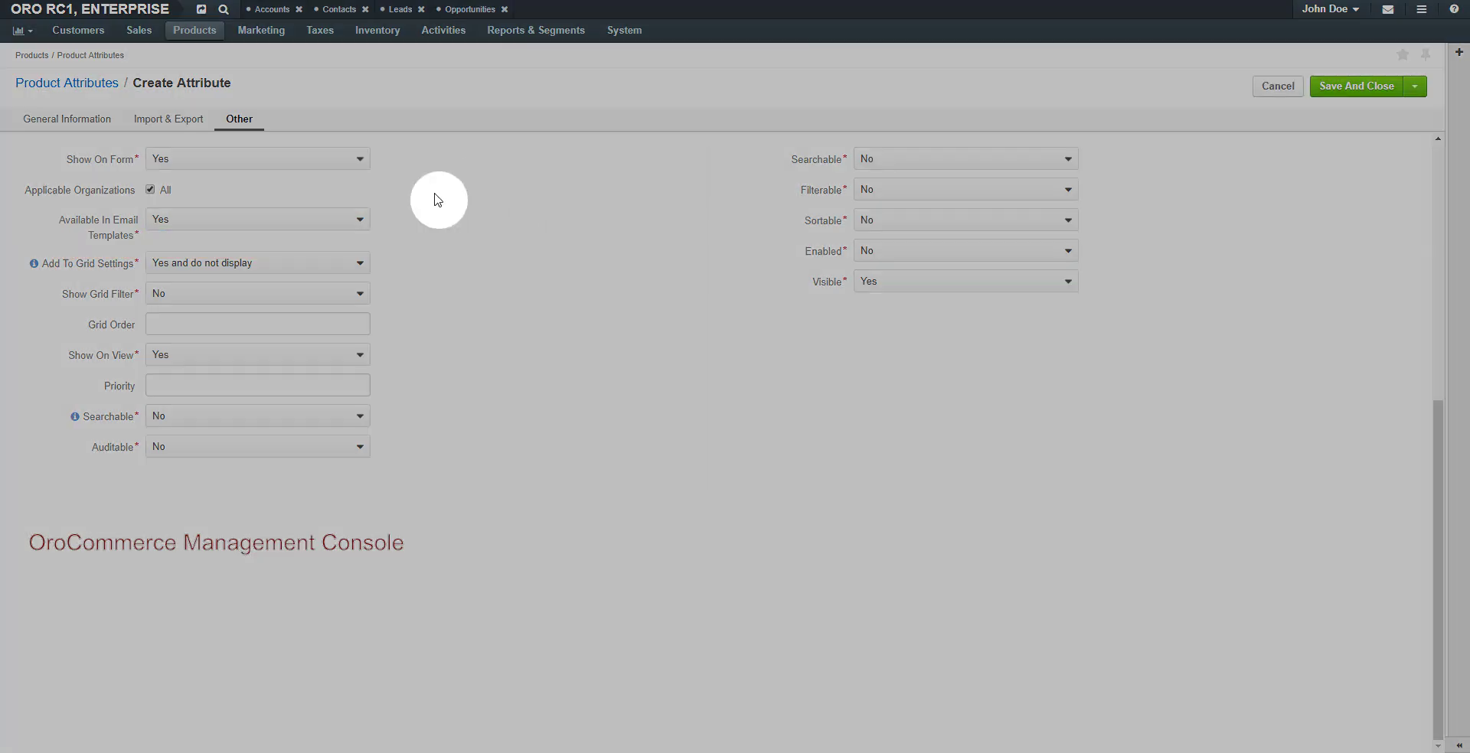
{"action": "left_click", "coordinate": [301, 262]}
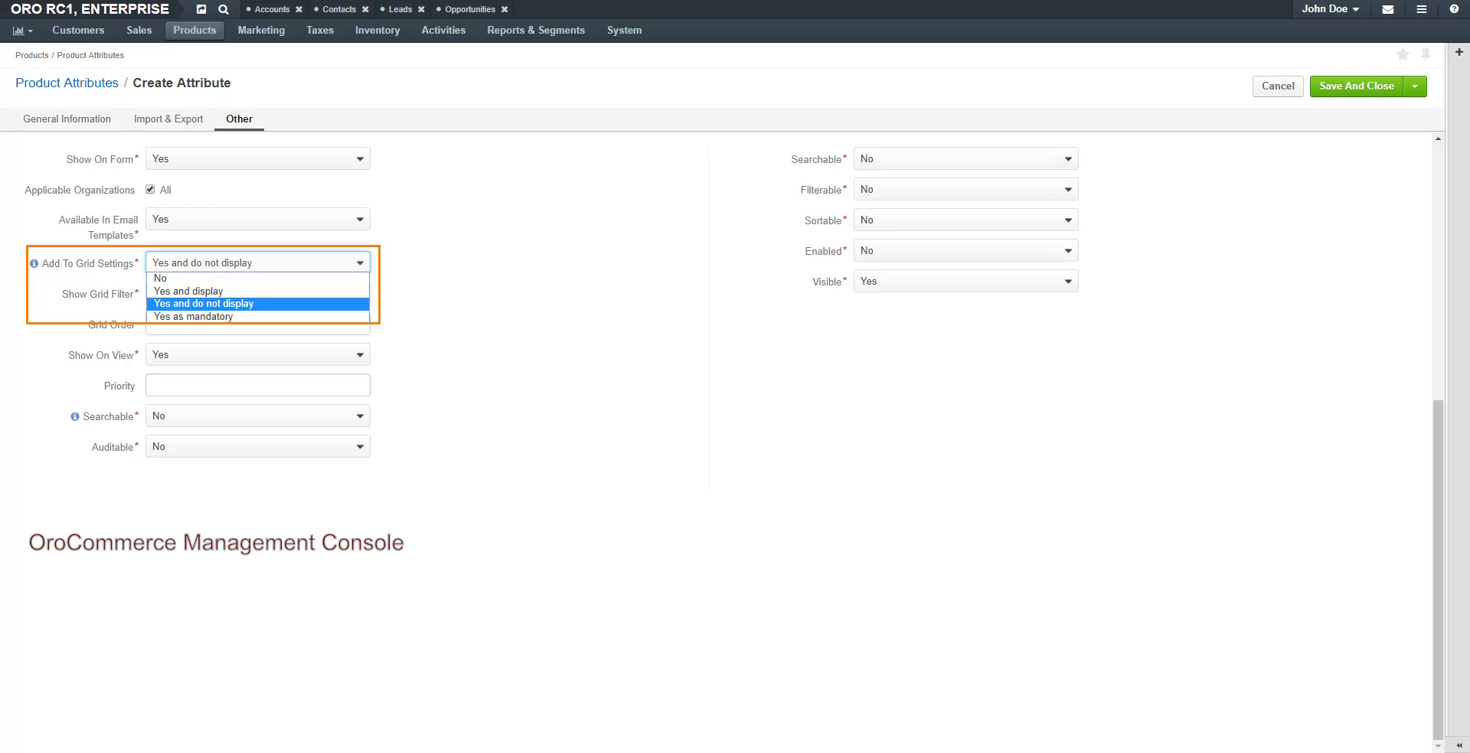
{"action": "left_click", "coordinate": [282, 292]}
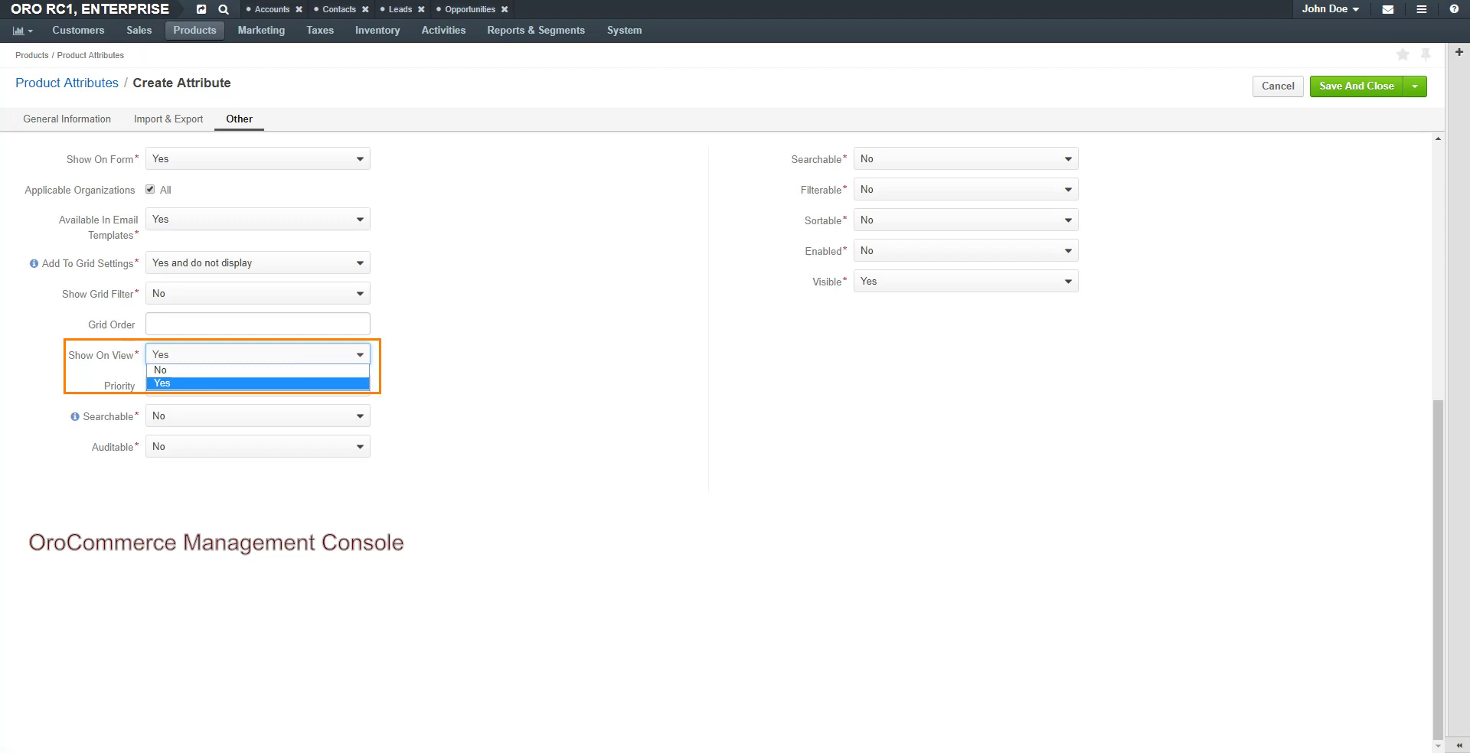
{"action": "left_click", "coordinate": [318, 360]}
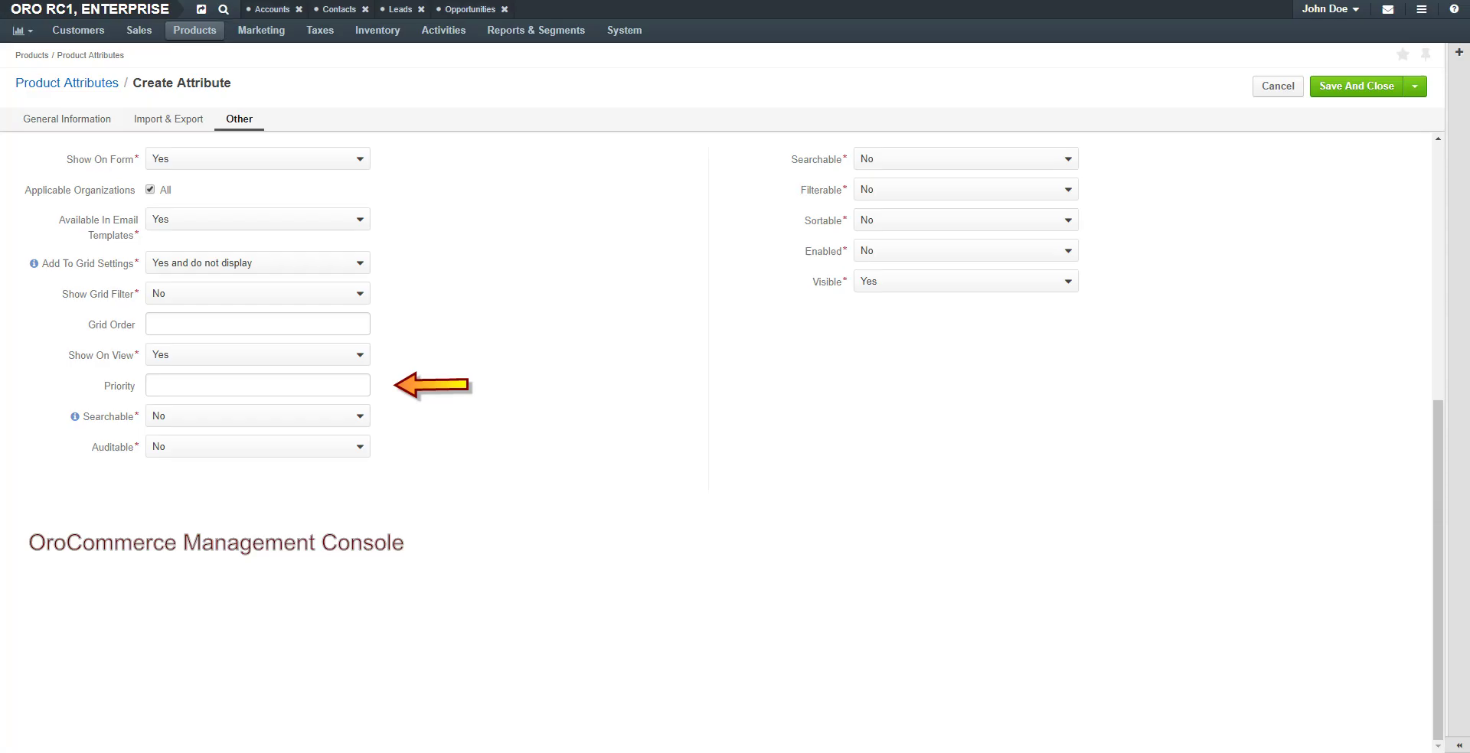
{"action": "left_click", "coordinate": [322, 421]}
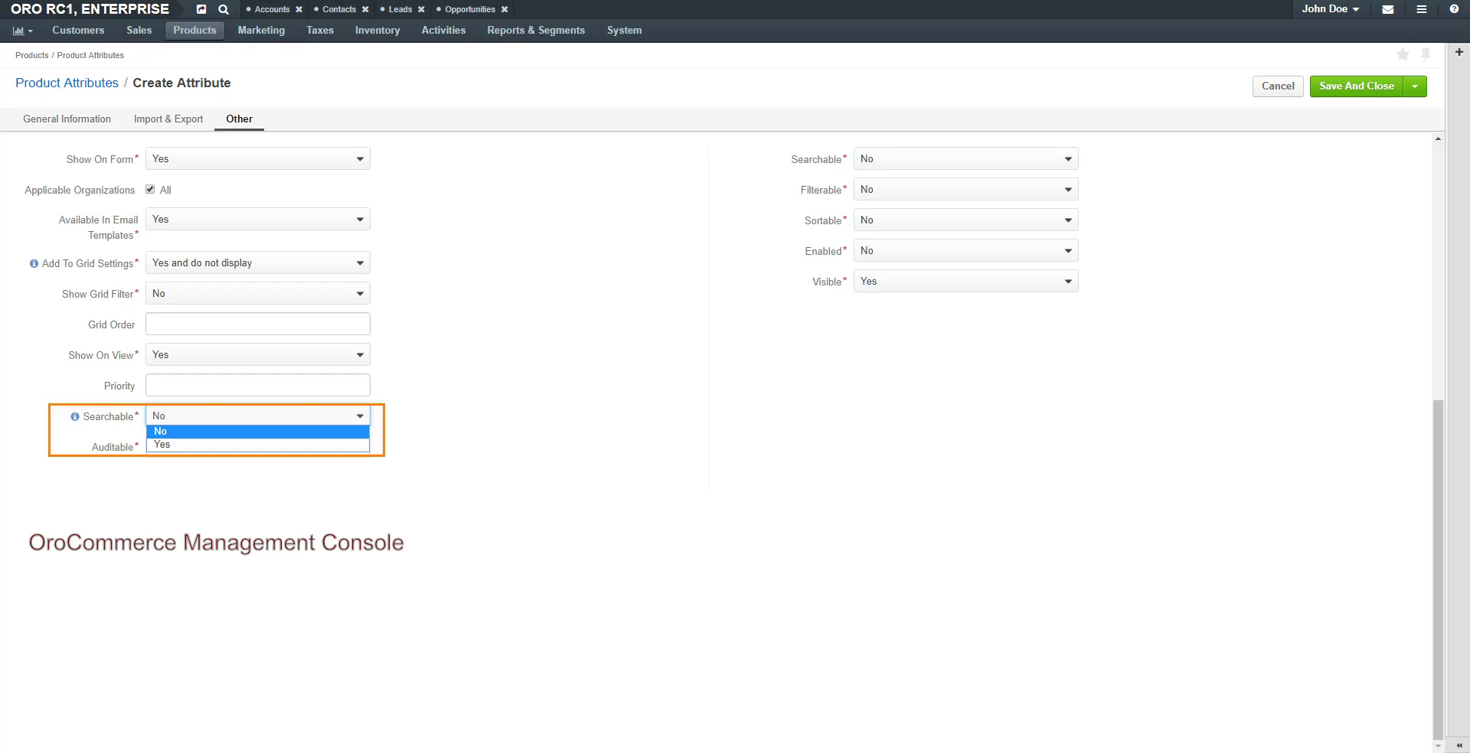
{"action": "left_click", "coordinate": [277, 452]}
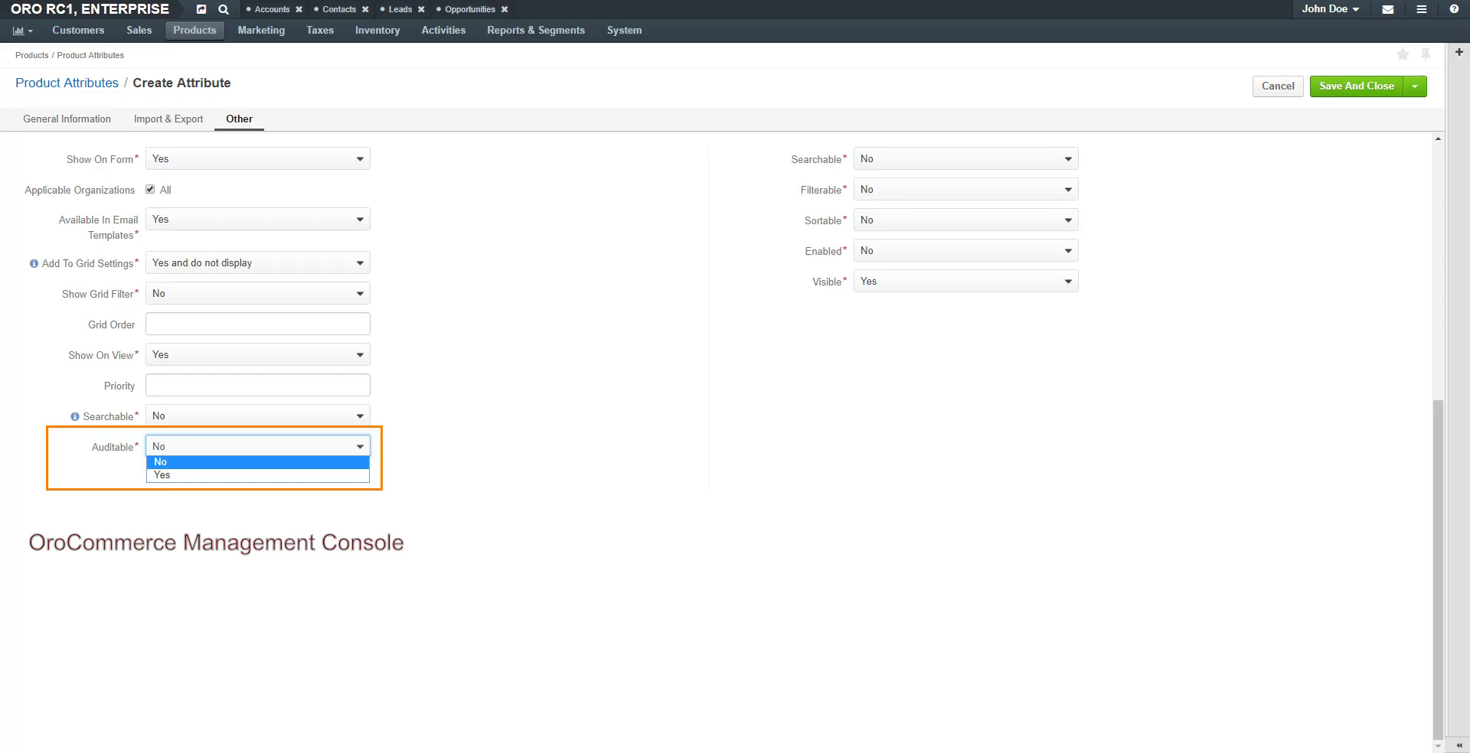
{"action": "key", "text": "Return"}
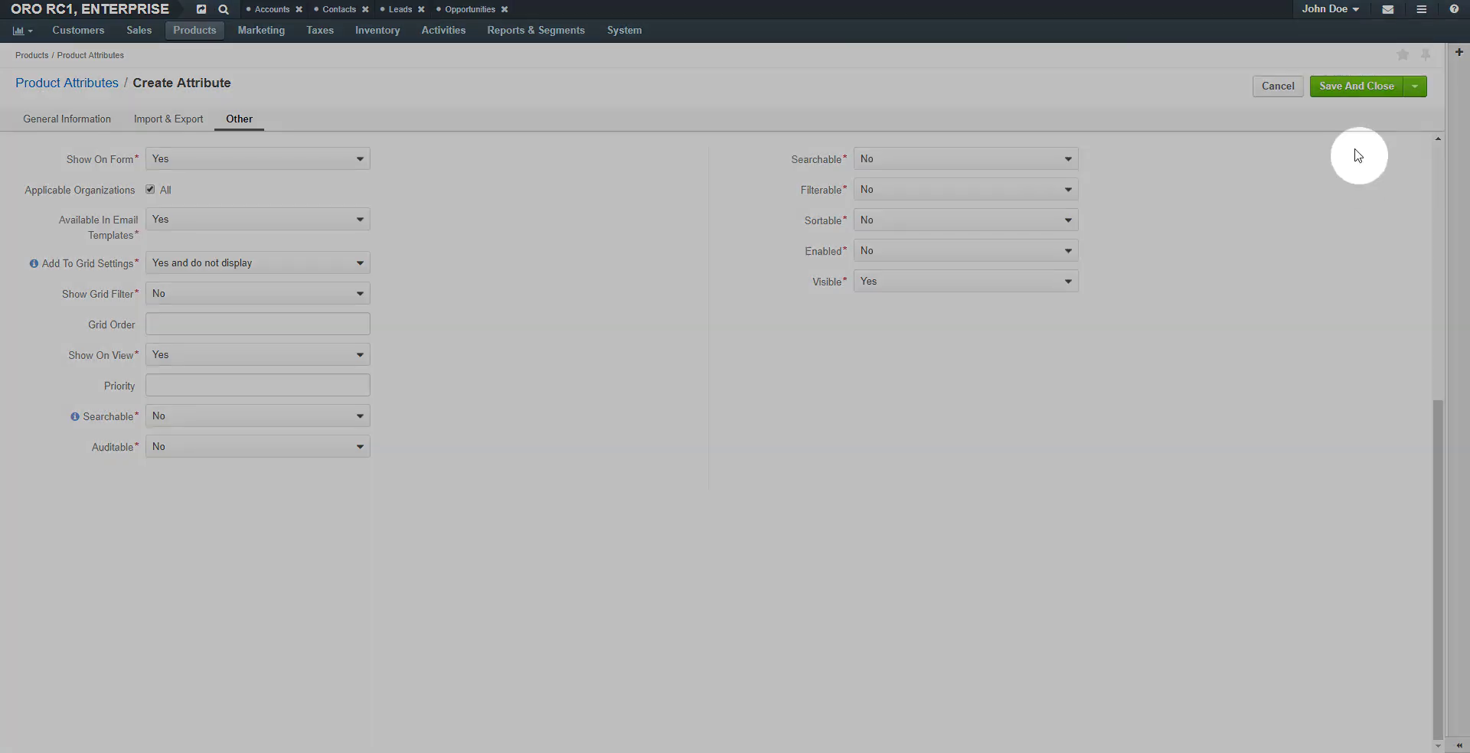
Save the new attribute and update the schema, agreeing to apply the configuration changes.
{"action": "left_click", "coordinate": [1353, 85]}
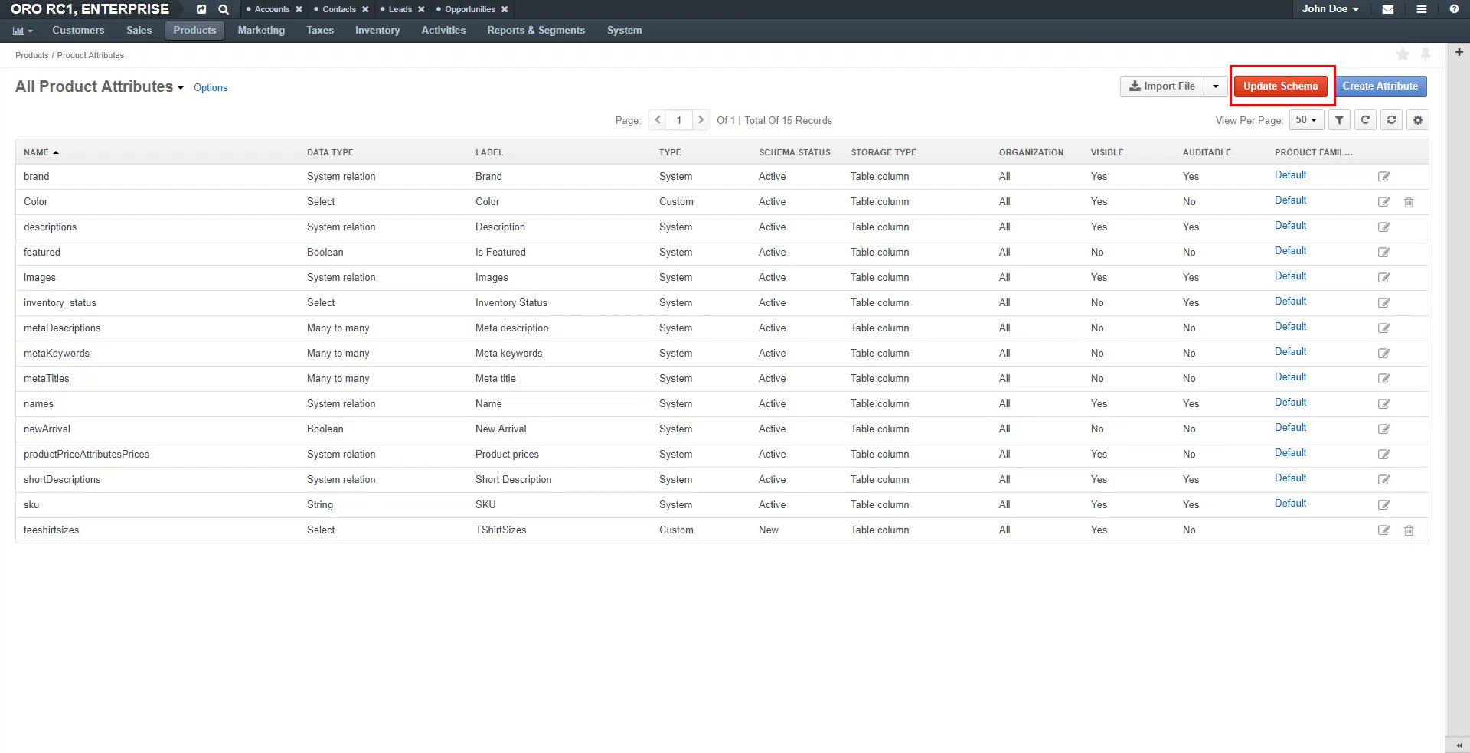
{"action": "left_click", "coordinate": [1274, 87]}
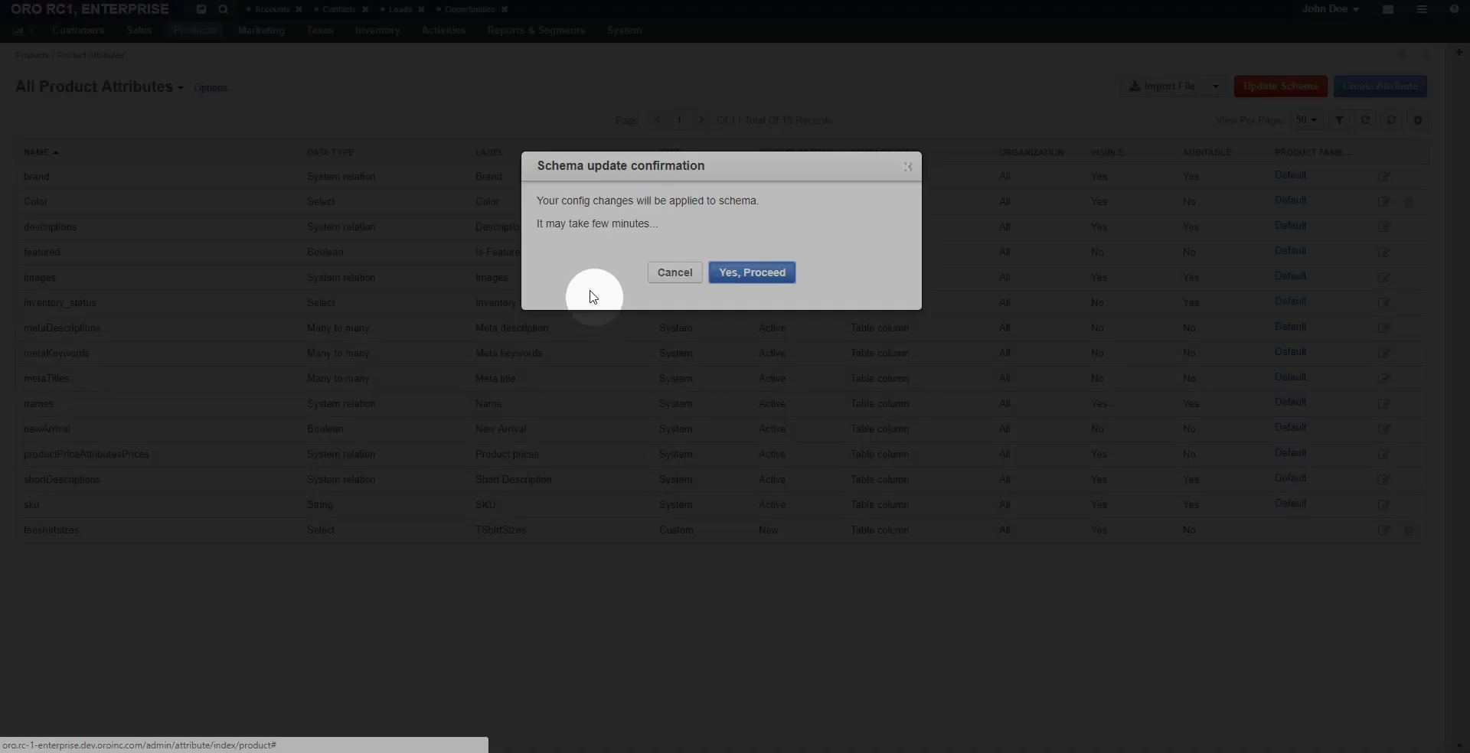
{"action": "left_click", "coordinate": [797, 274]}
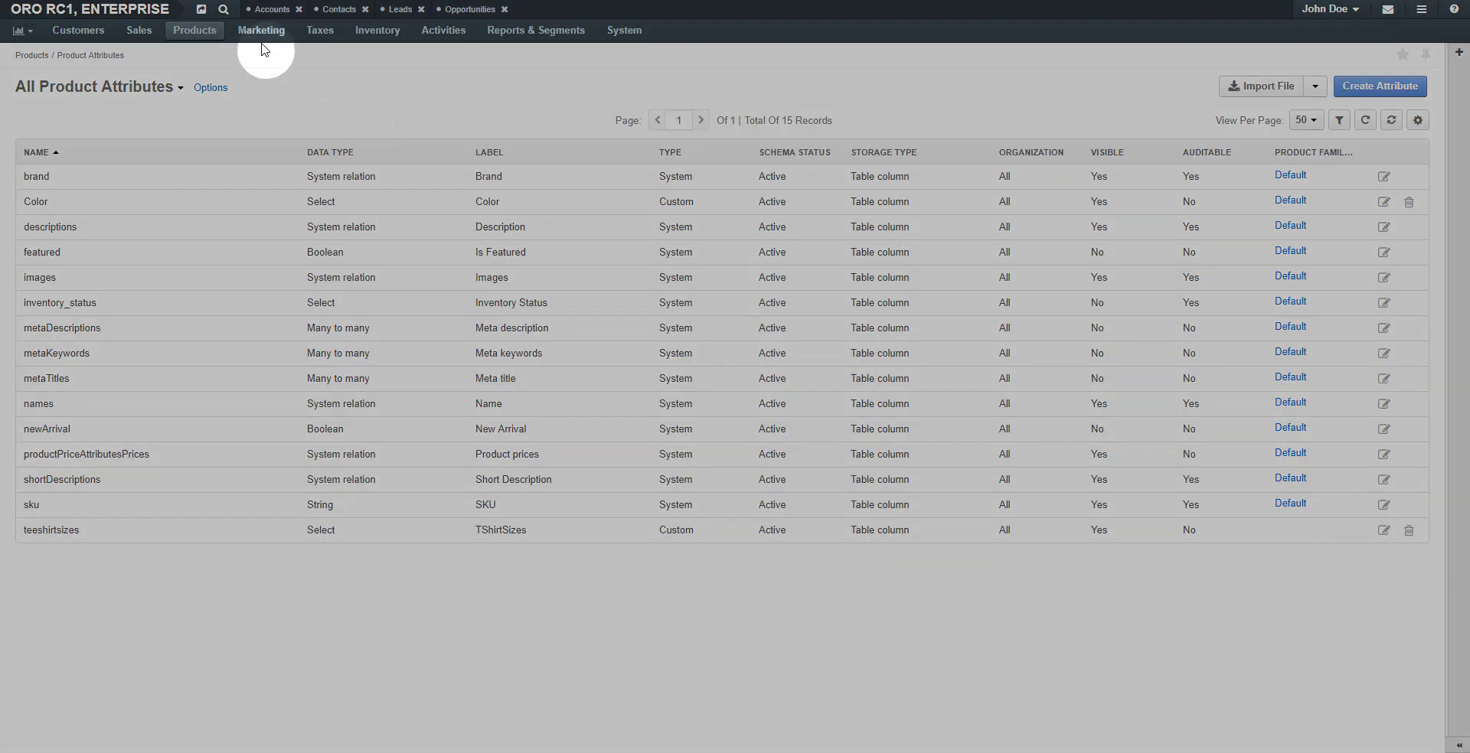
Start a new product family with code TShirtAttributes, label T-Shirt Attributes and the image TshirtAttributes.jpg.
{"action": "left_click", "coordinate": [195, 32]}
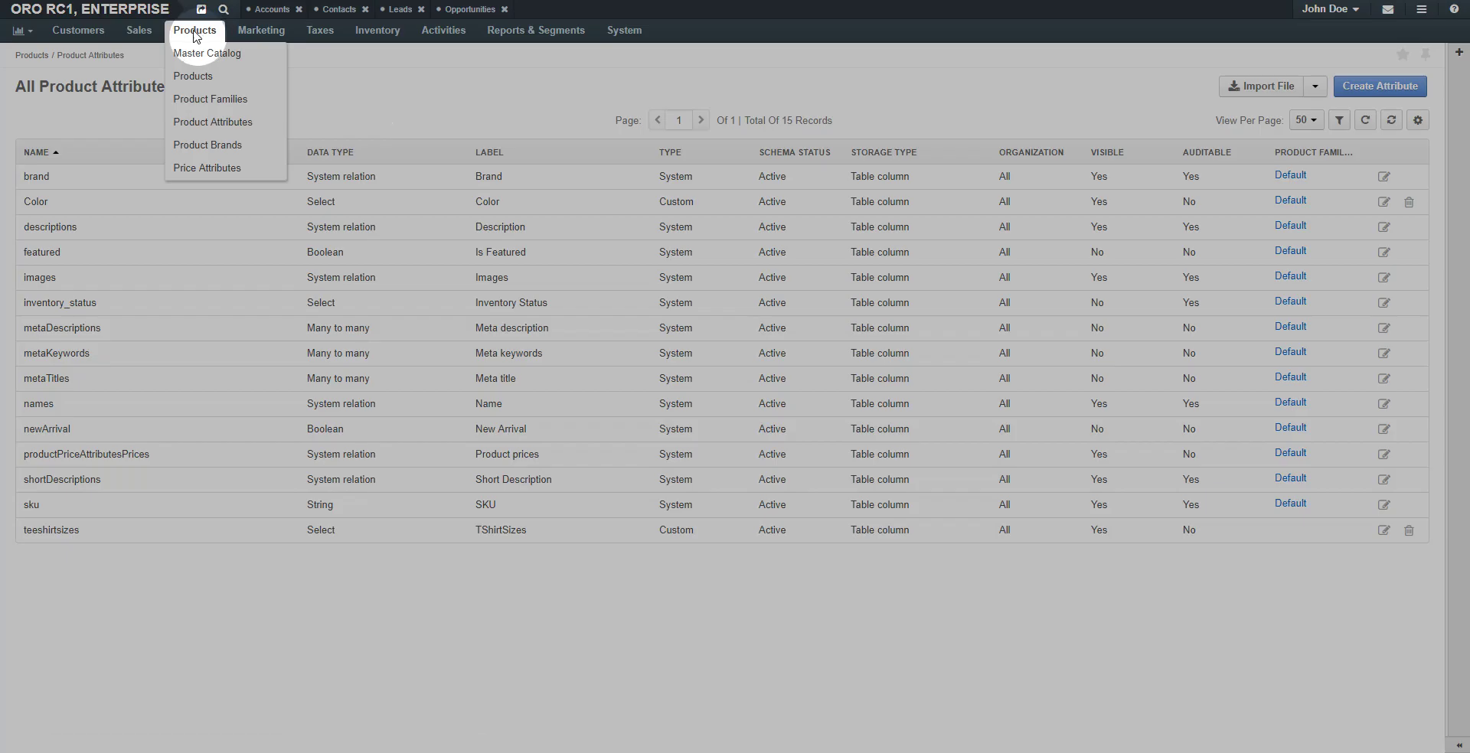
{"action": "left_click", "coordinate": [208, 100]}
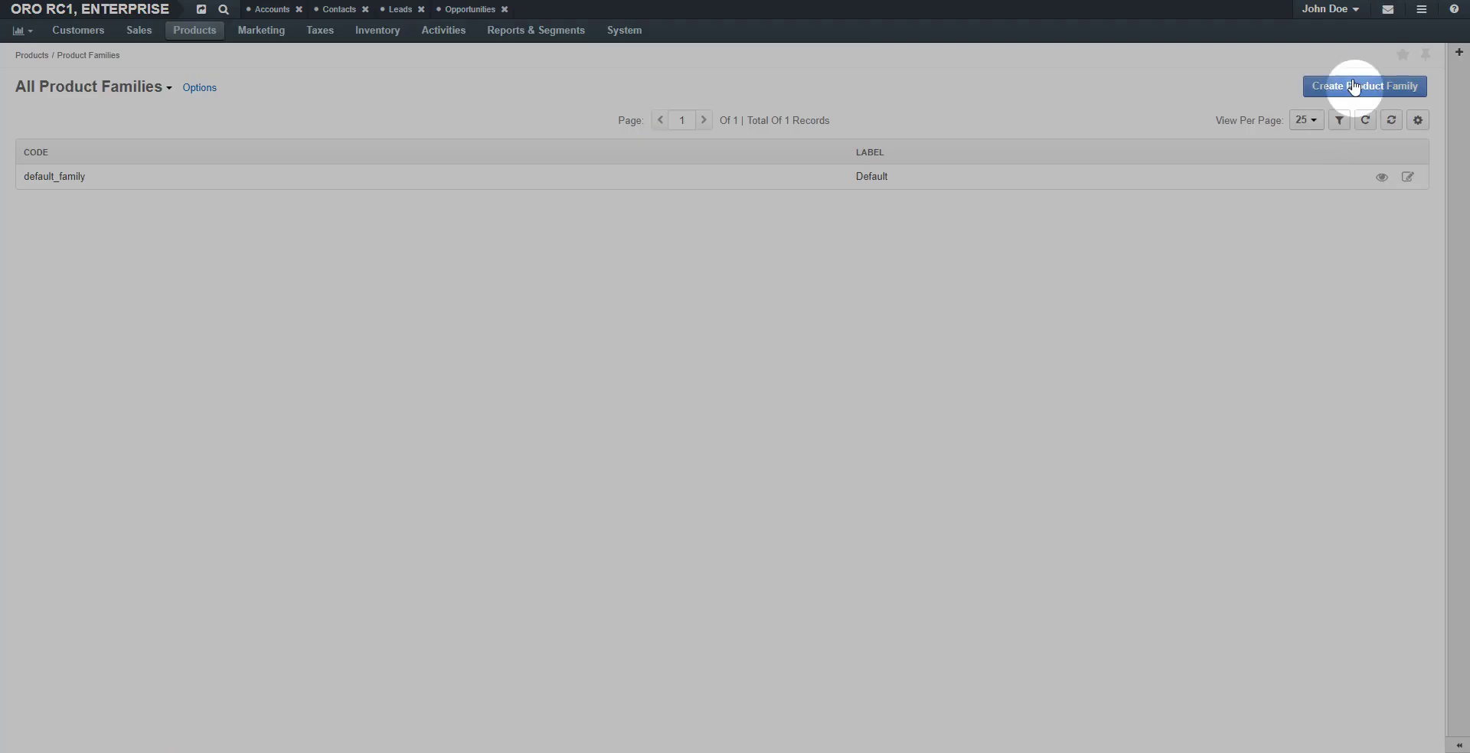
{"action": "left_click", "coordinate": [1352, 86]}
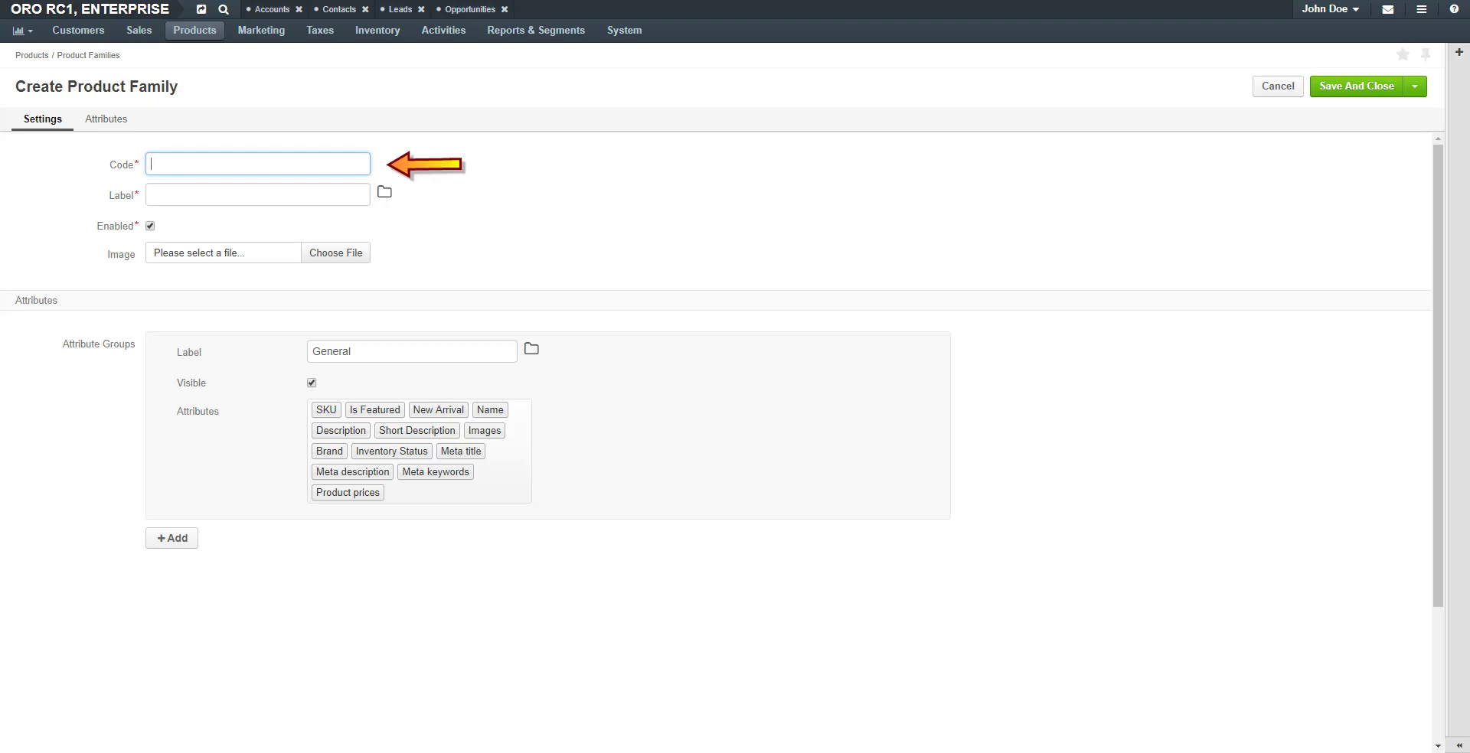
{"action": "type", "text": "TShirtAttributes"}
{"action": "key", "text": "Tab"}
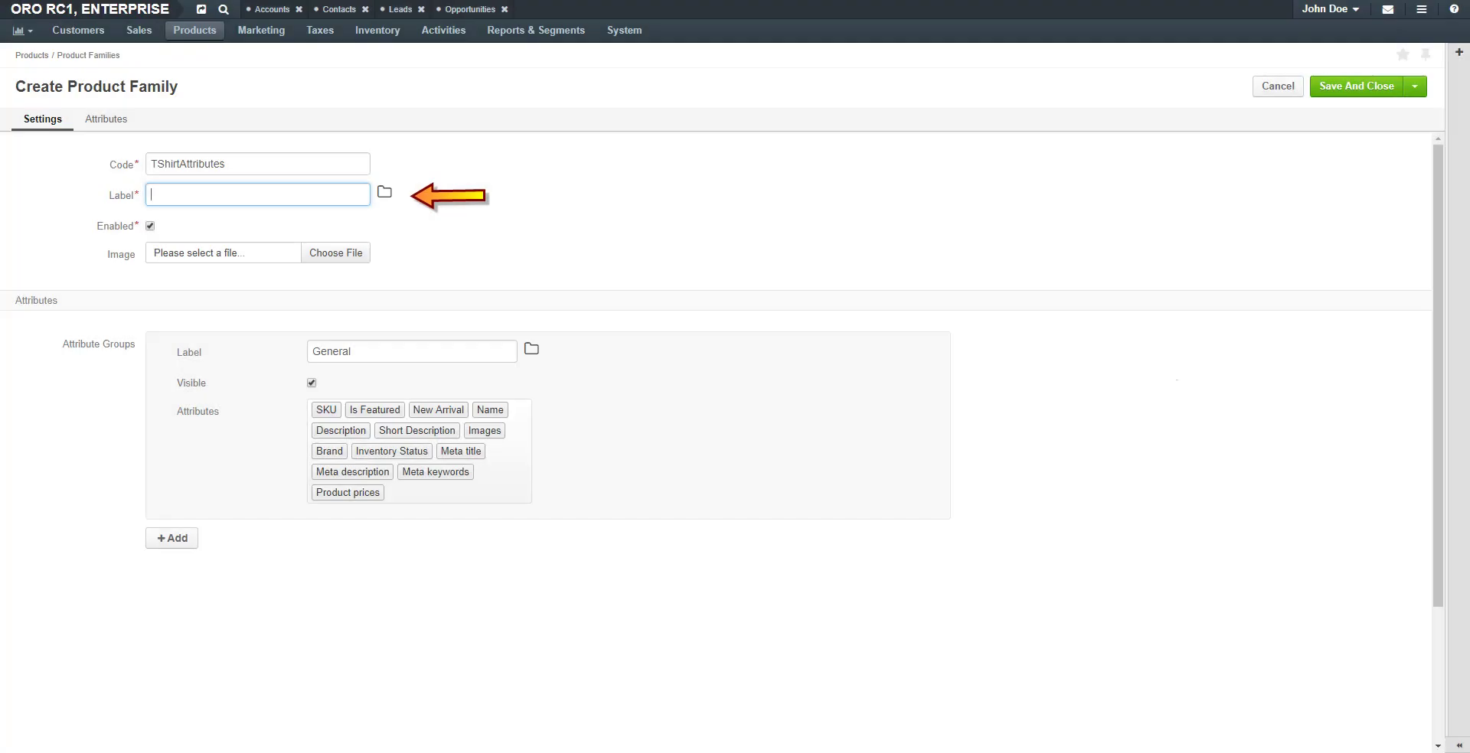
{"action": "type", "text": "T-Shirt Attributes"}
{"action": "key", "text": "Tab"}
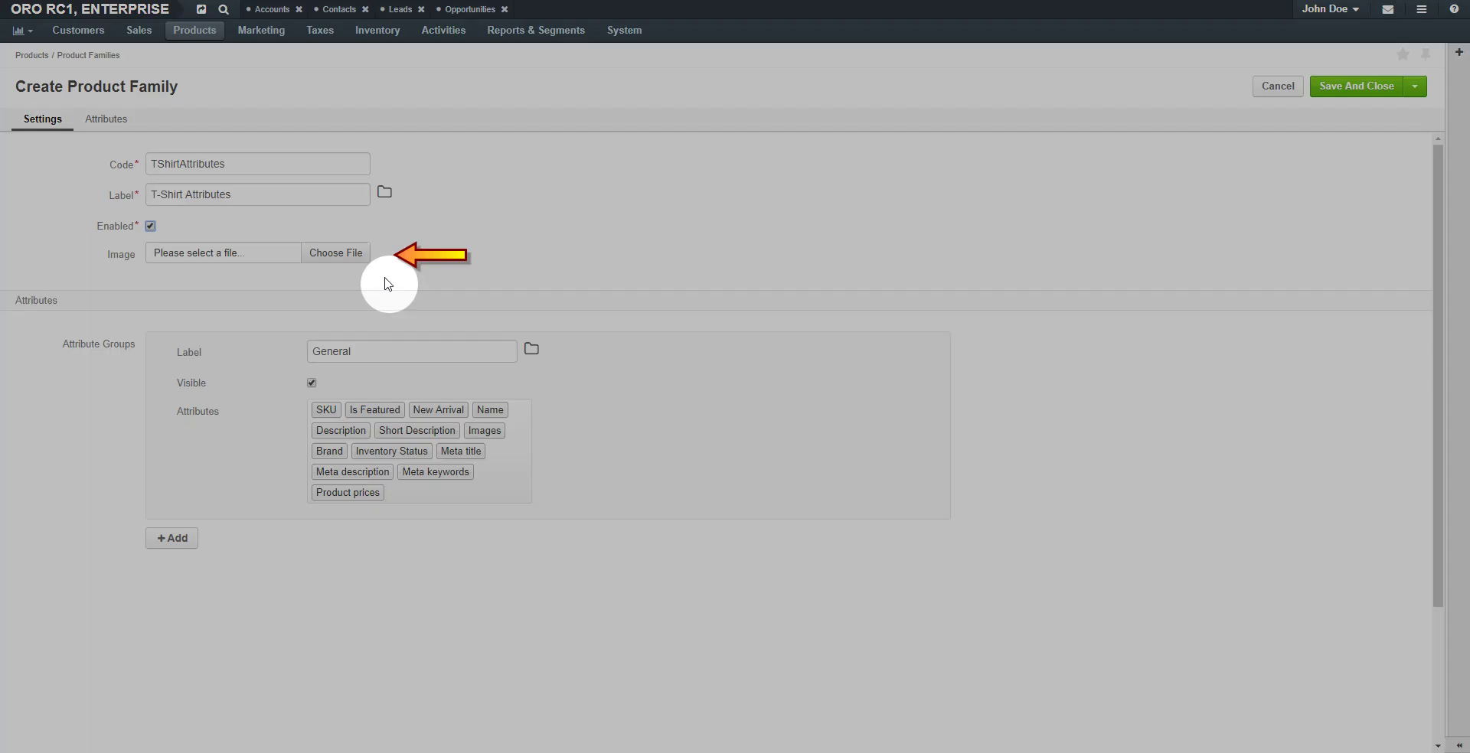
{"action": "left_click", "coordinate": [359, 253]}
{"action": "double_click", "coordinate": [607, 386]}
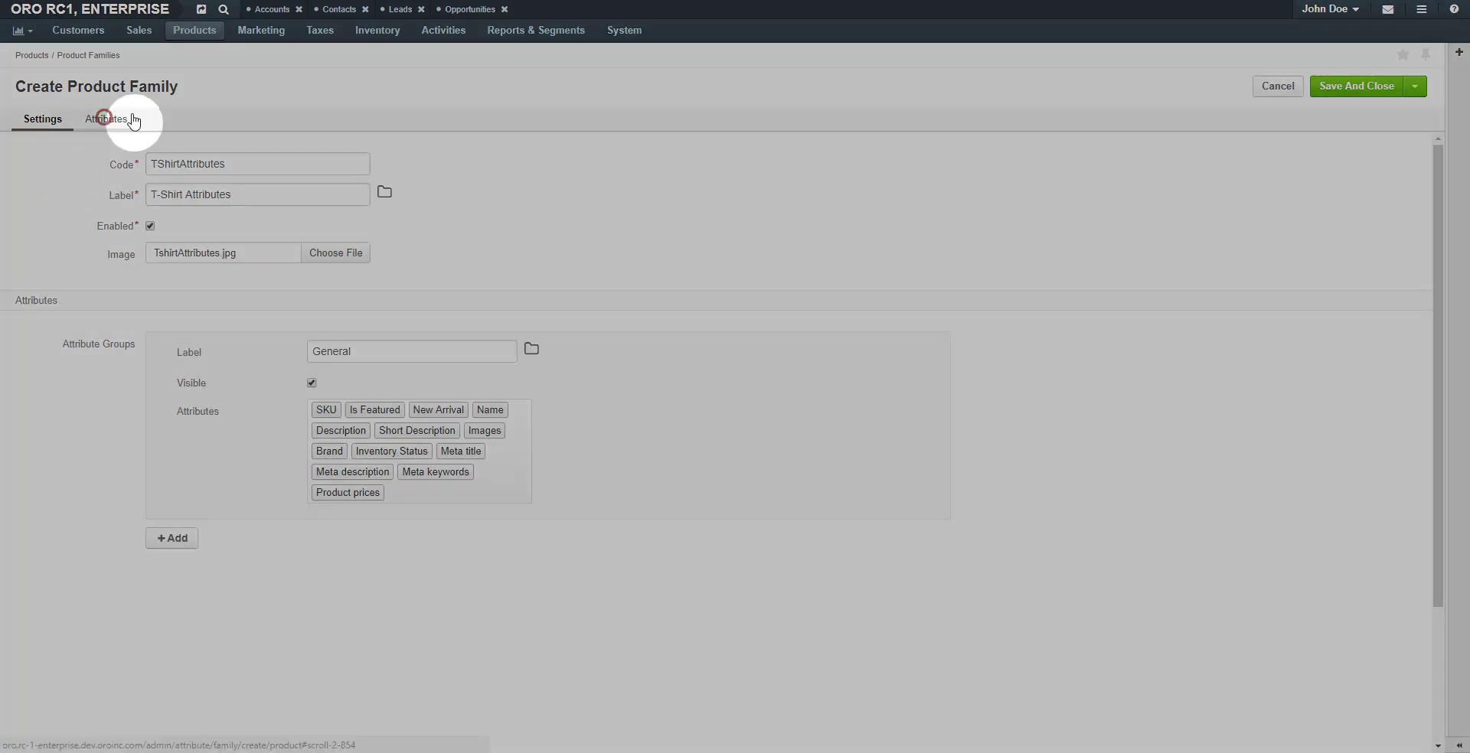
Add an attribute group labelled tsize to the product family and assign the TShirtSizes attribute to it.
{"action": "left_click", "coordinate": [123, 119]}
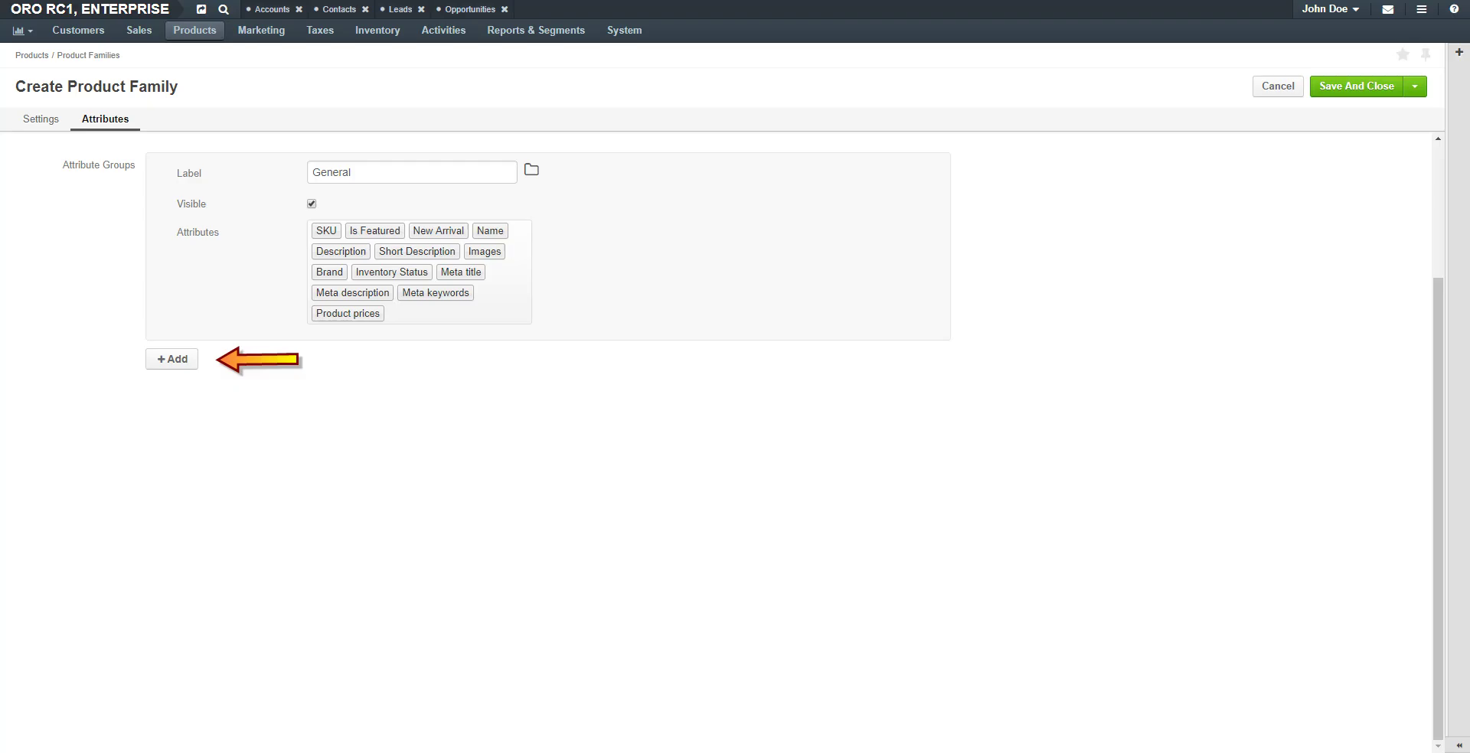
{"action": "left_click", "coordinate": [167, 360]}
{"action": "left_click", "coordinate": [422, 428]}
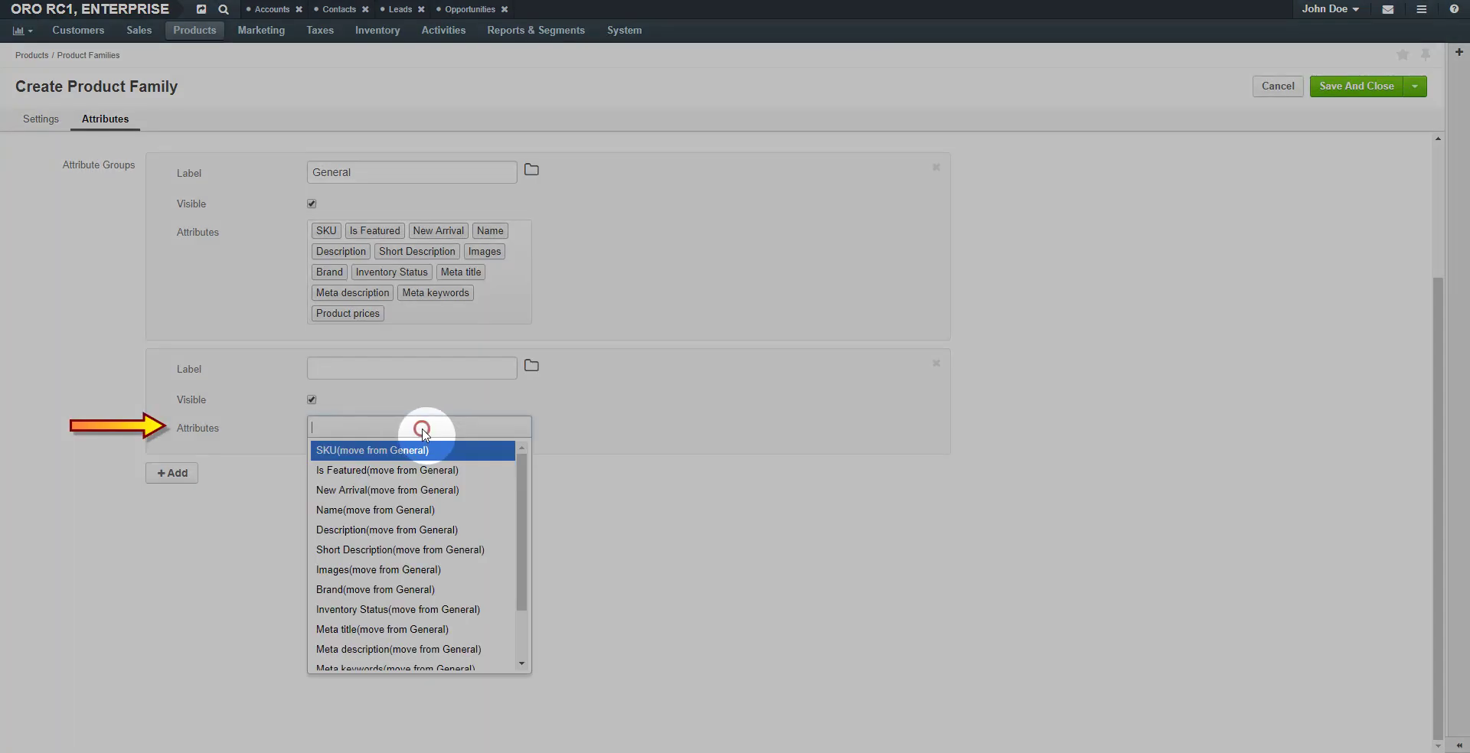
{"action": "left_click_drag", "start_coordinate": [519, 590], "coordinate": [528, 664]}
{"action": "left_click", "coordinate": [487, 663]}
{"action": "left_click", "coordinate": [412, 368]}
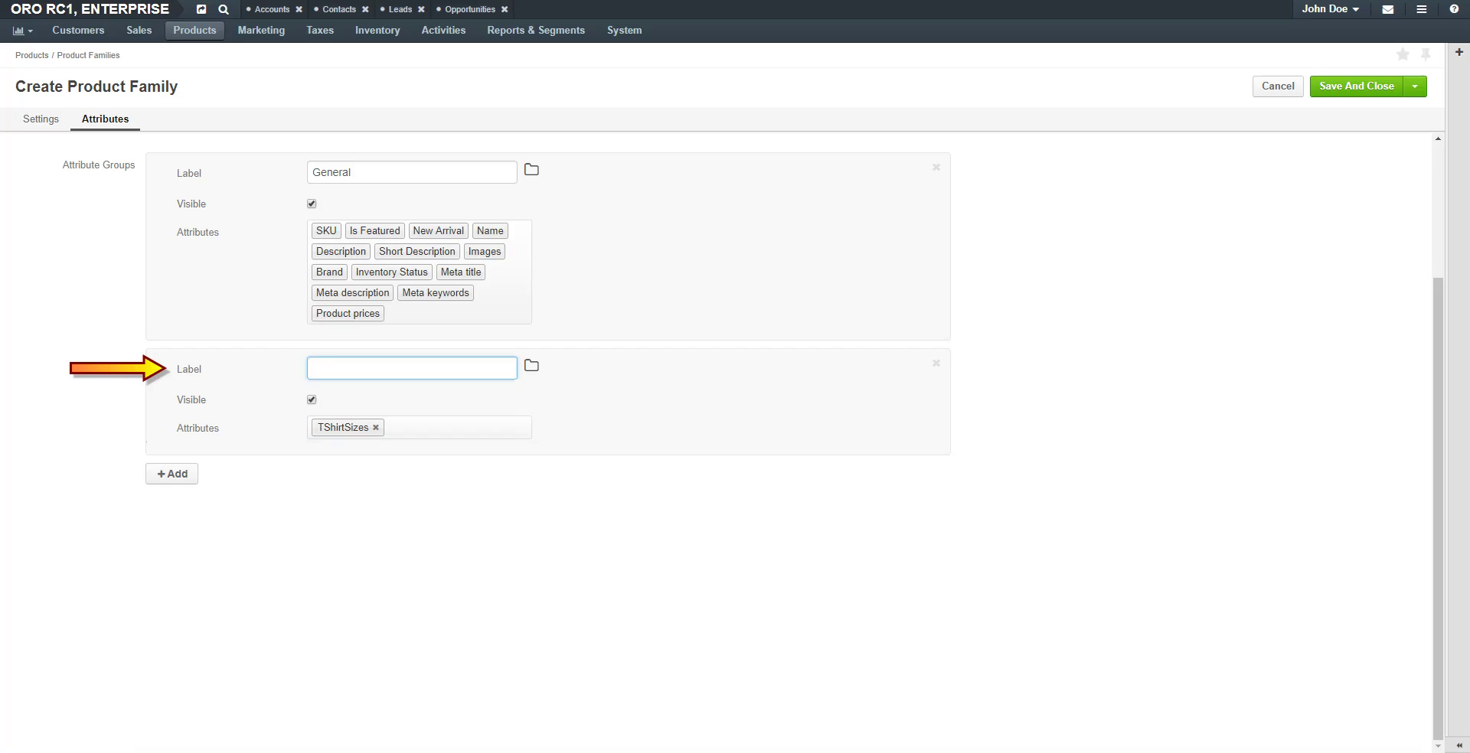
{"action": "type", "text": "tsize"}
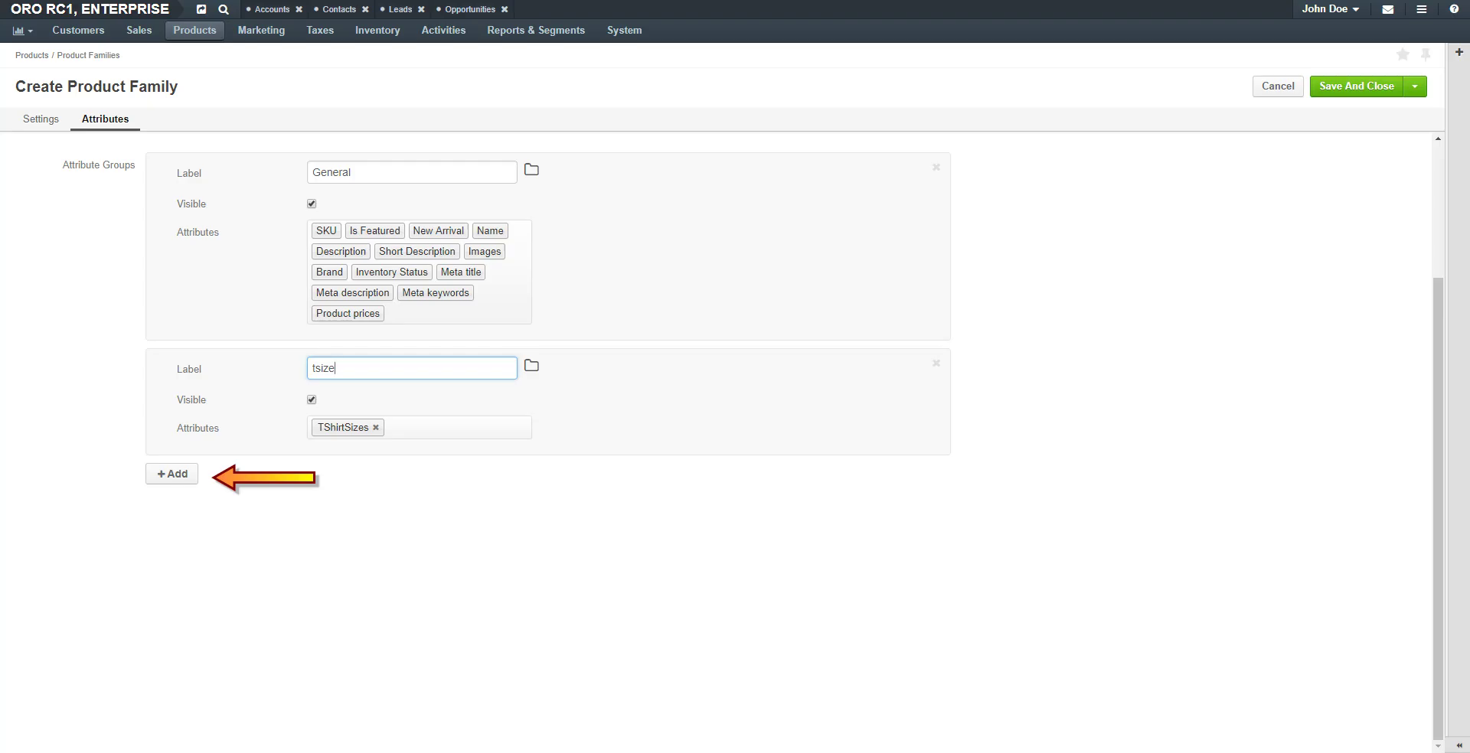
Add another attribute group labelled tcolor containing the Color attribute, and save and close the product family.
{"action": "left_click", "coordinate": [171, 475]}
{"action": "left_click", "coordinate": [496, 545]}
{"action": "type", "text": "c"}
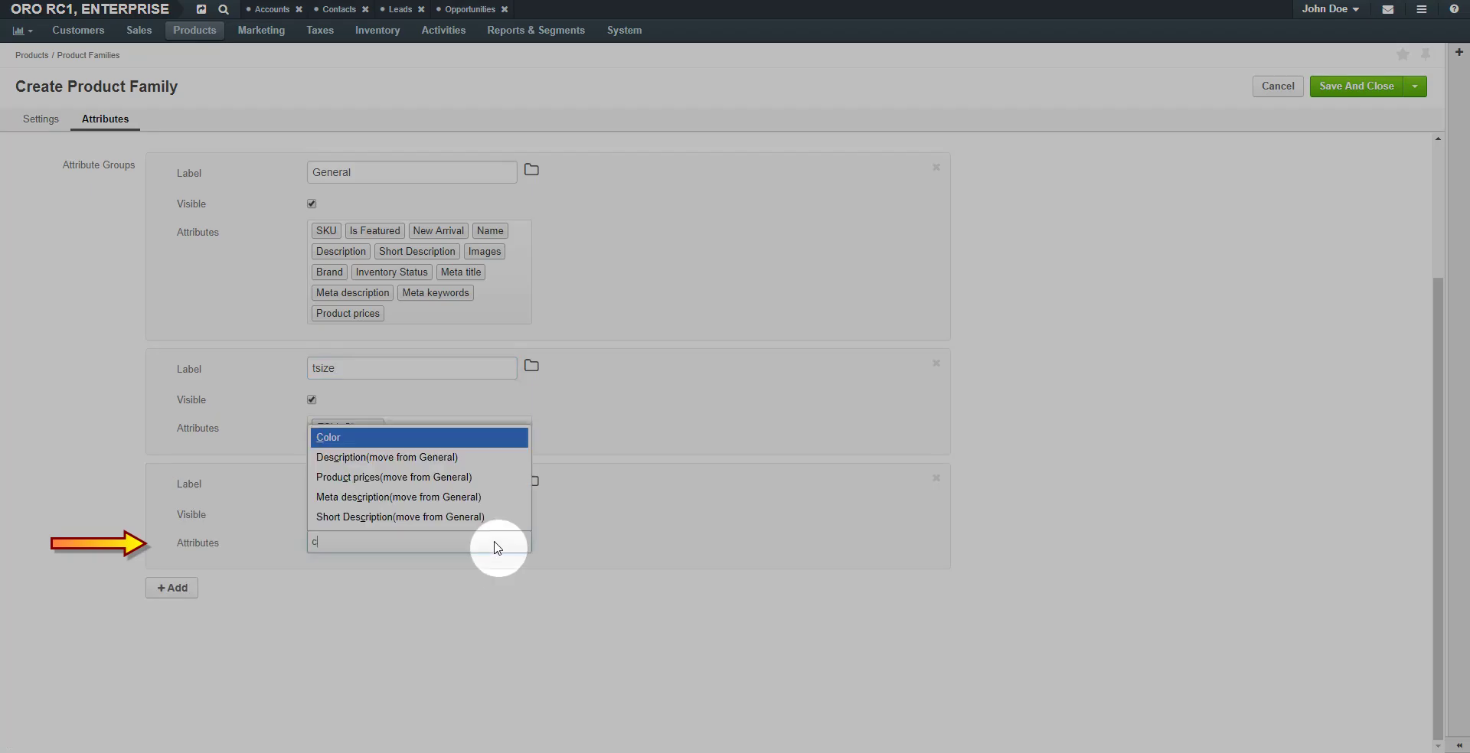
{"action": "key", "text": "Return"}
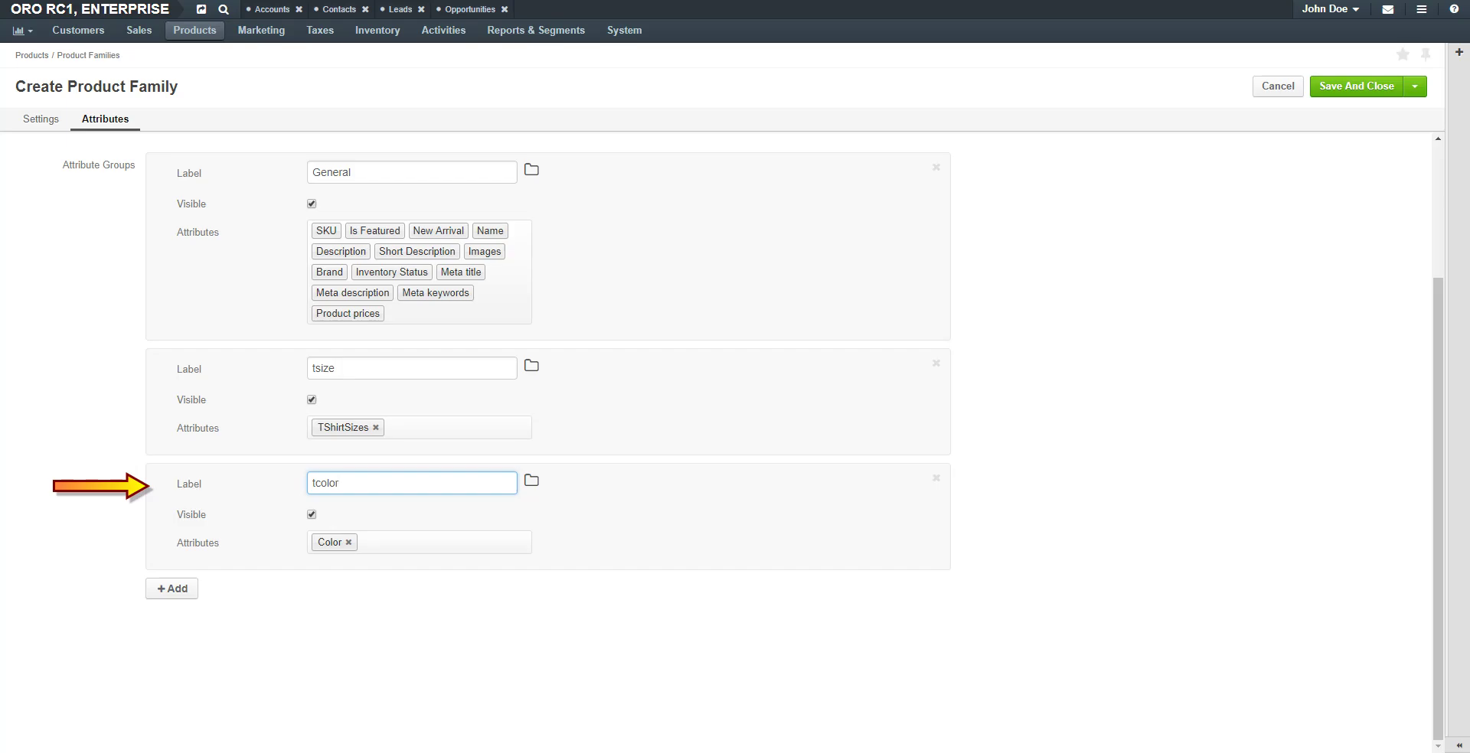
{"action": "key", "text": "Tab"}
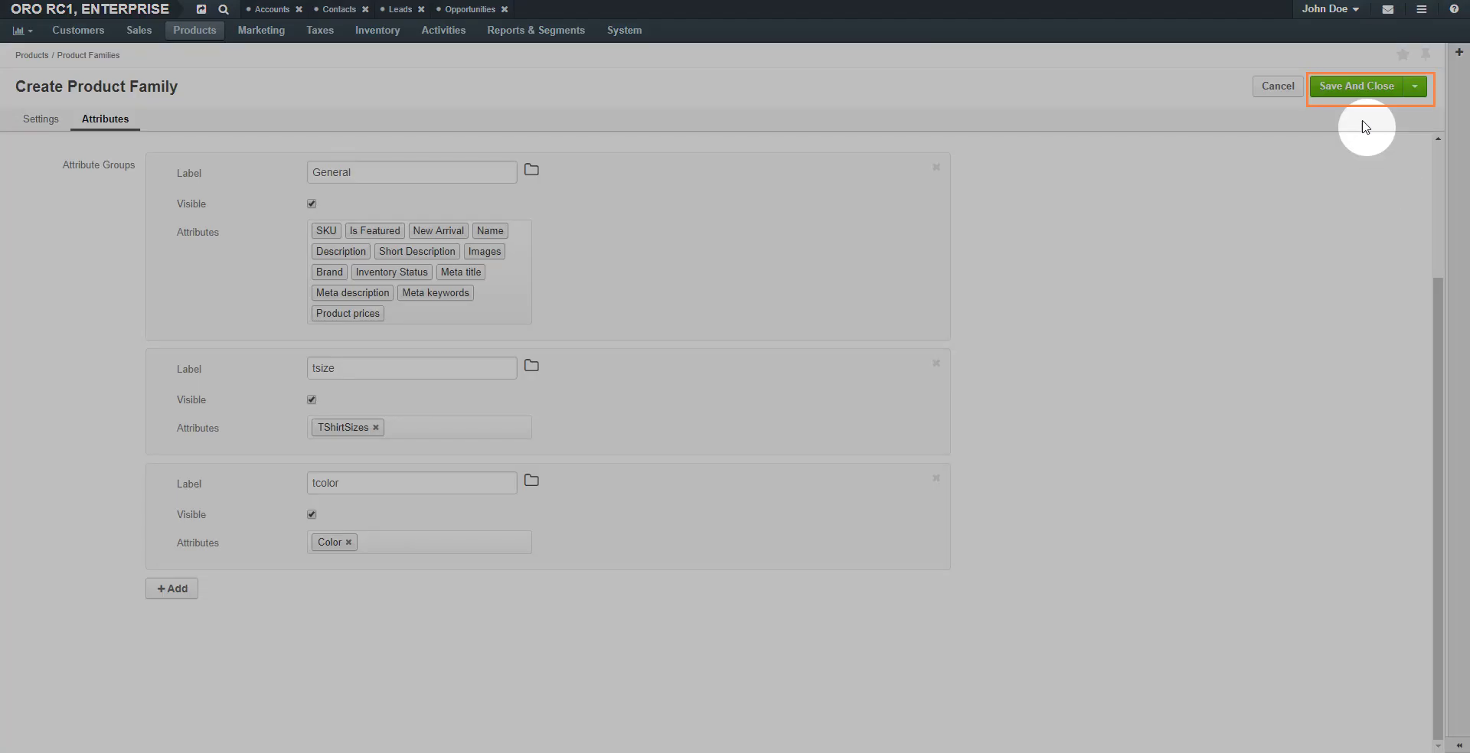
{"action": "left_click", "coordinate": [1359, 86]}
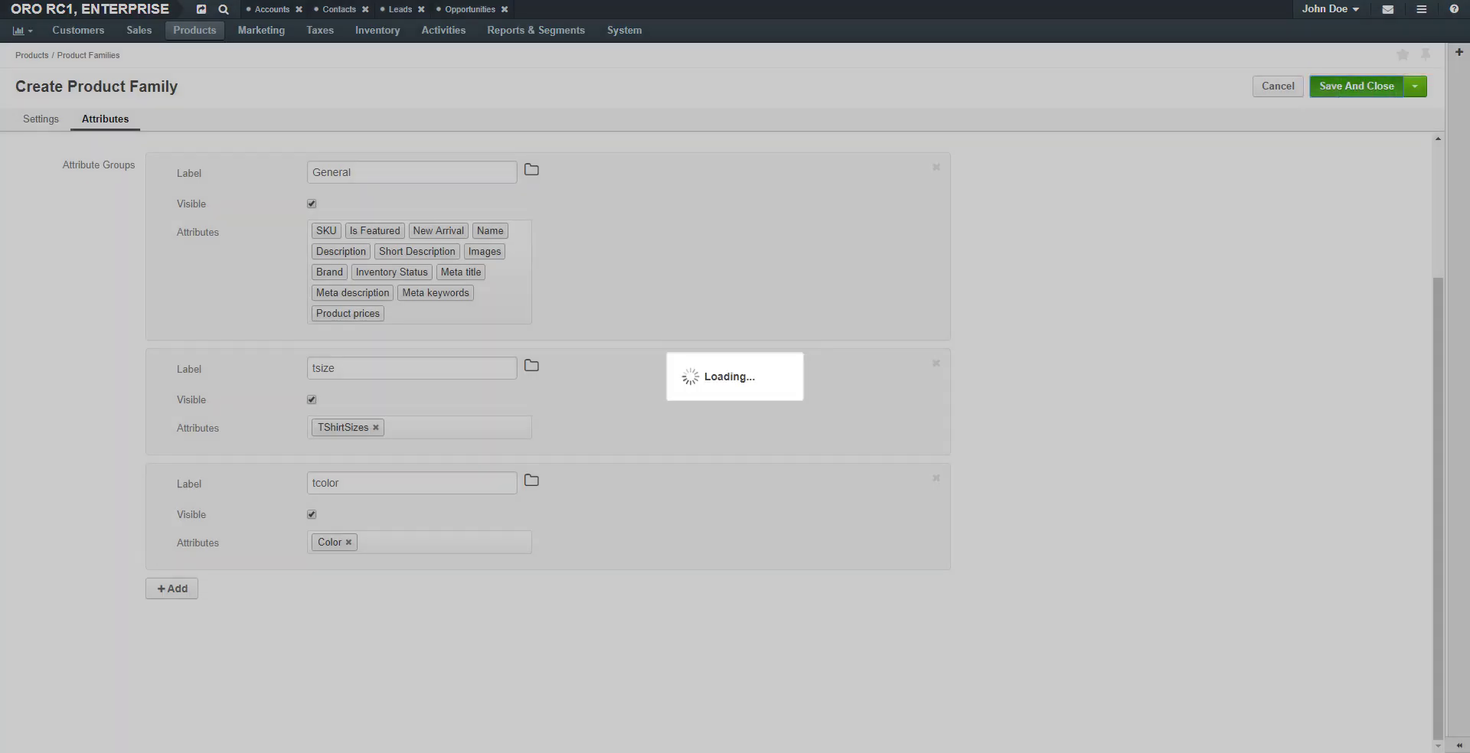